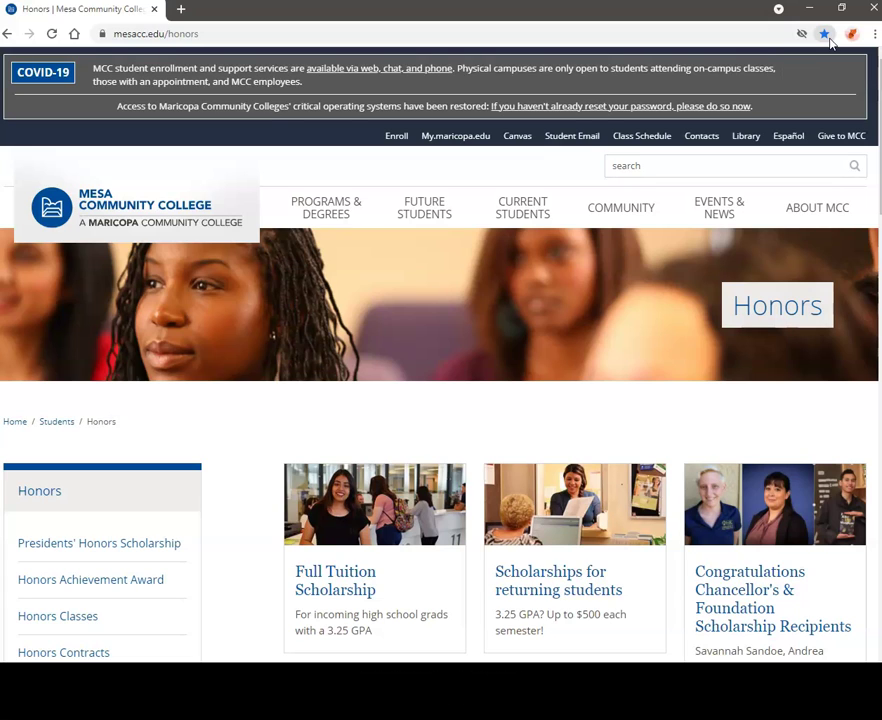
Open the Honors Contracts page from the sidebar and read through its requirements and electronic submission process
{"action": "scroll", "coordinate": [219, 552], "scroll_direction": "down", "scroll_amount": 2}
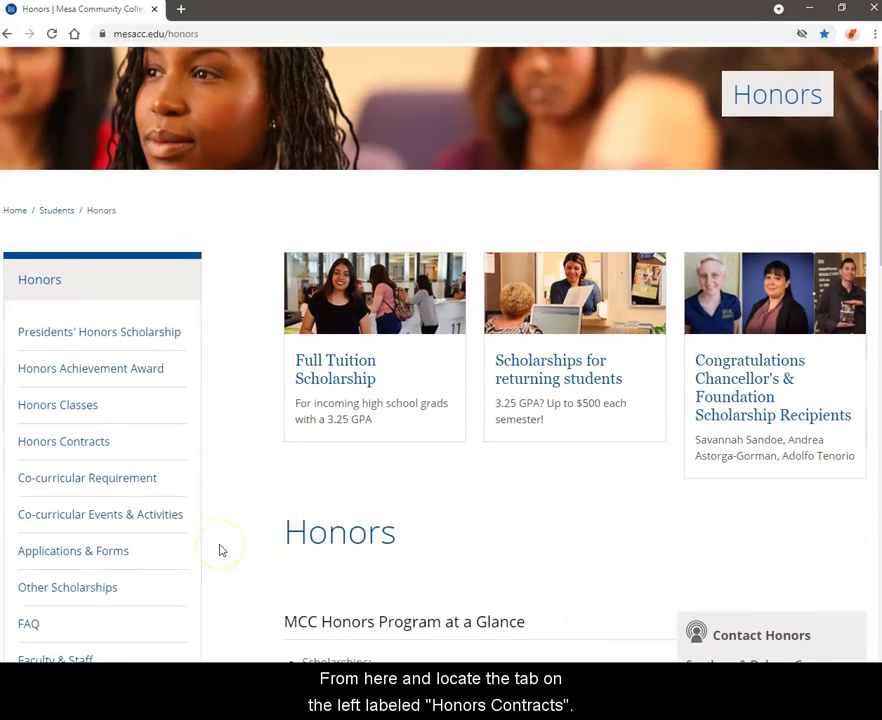
{"action": "scroll", "coordinate": [219, 552], "scroll_direction": "down", "scroll_amount": 1}
{"action": "left_click", "coordinate": [80, 314]}
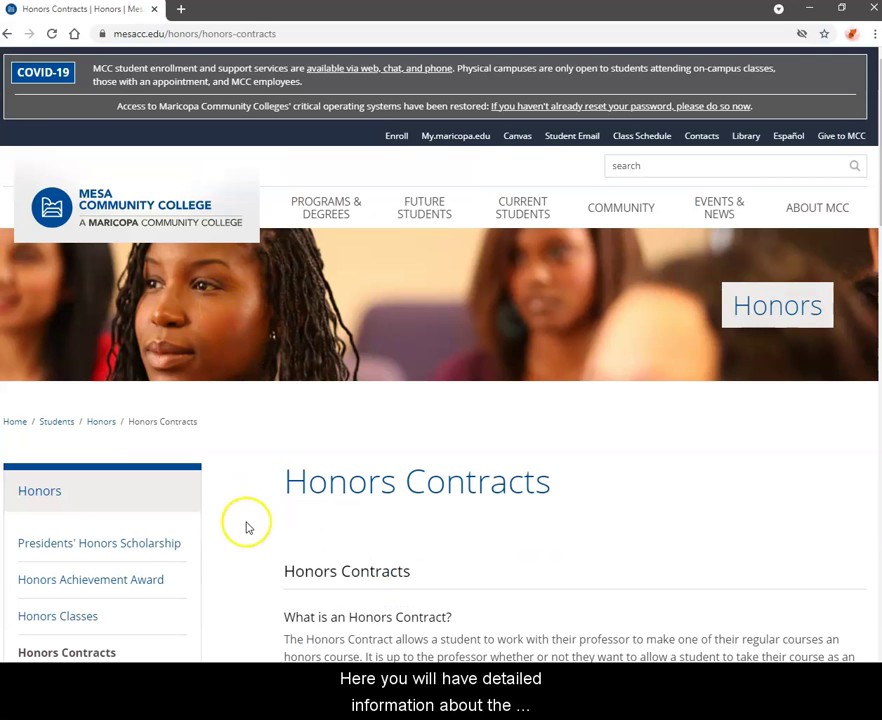
{"action": "scroll", "coordinate": [246, 524], "scroll_direction": "down", "scroll_amount": 3}
{"action": "scroll", "coordinate": [248, 527], "scroll_direction": "down", "scroll_amount": 1}
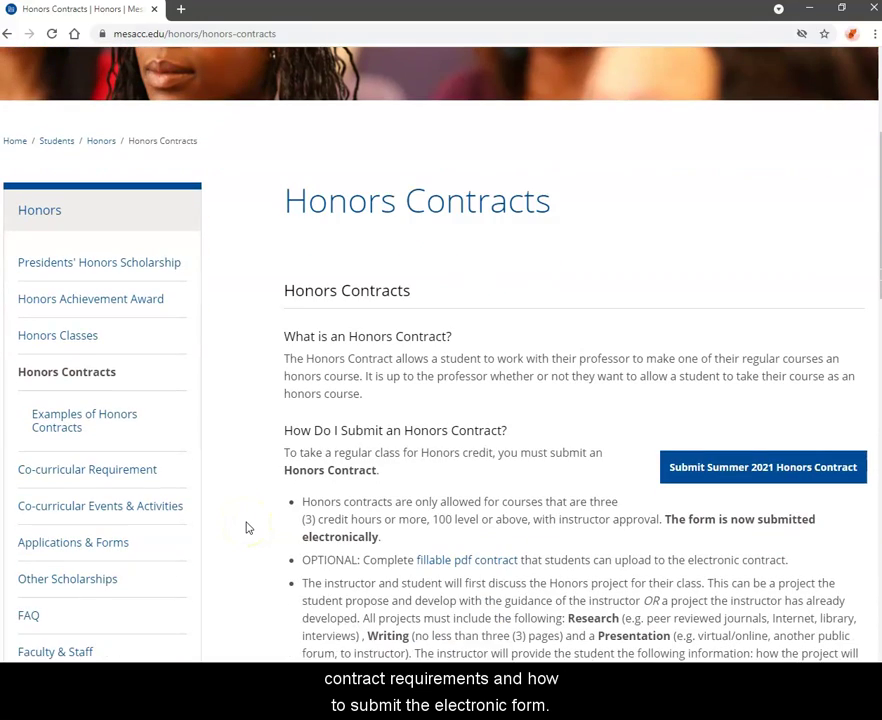
{"action": "scroll", "coordinate": [248, 527], "scroll_direction": "down", "scroll_amount": 2}
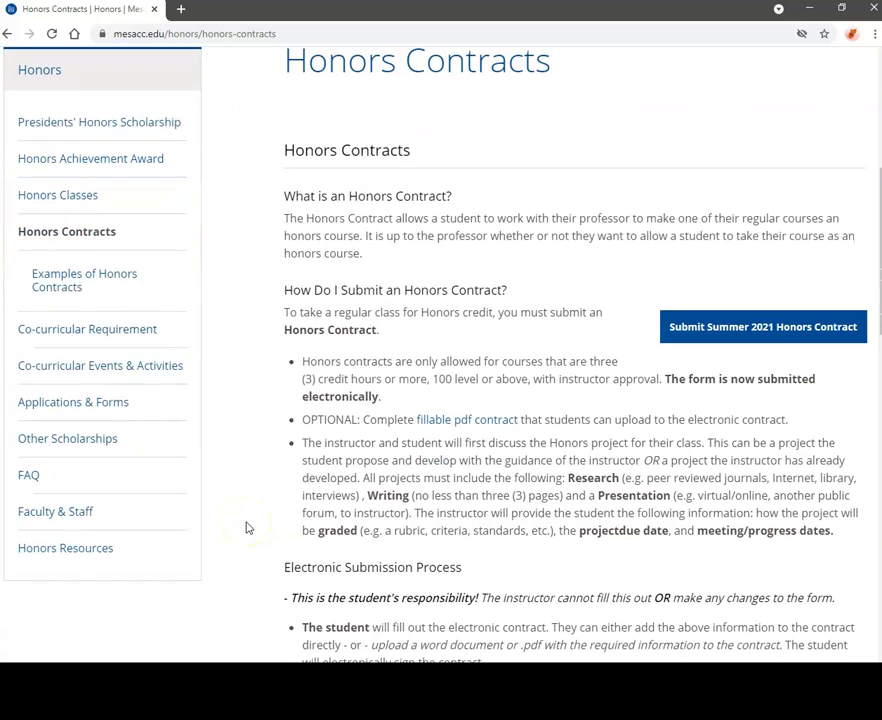
{"action": "scroll", "coordinate": [248, 528], "scroll_direction": "down", "scroll_amount": 2}
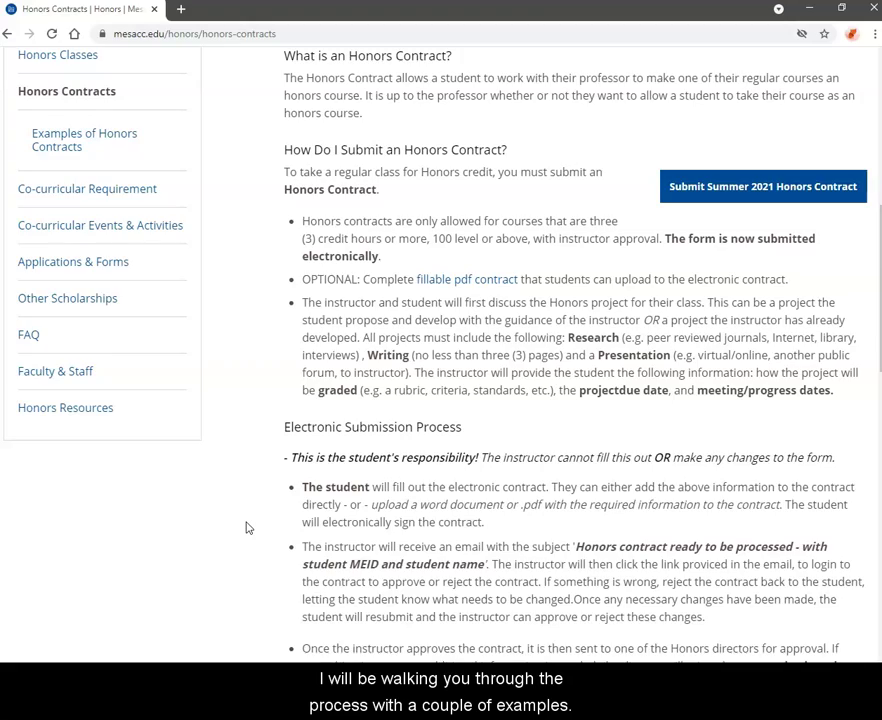
{"action": "scroll", "coordinate": [248, 527], "scroll_direction": "down", "scroll_amount": 3}
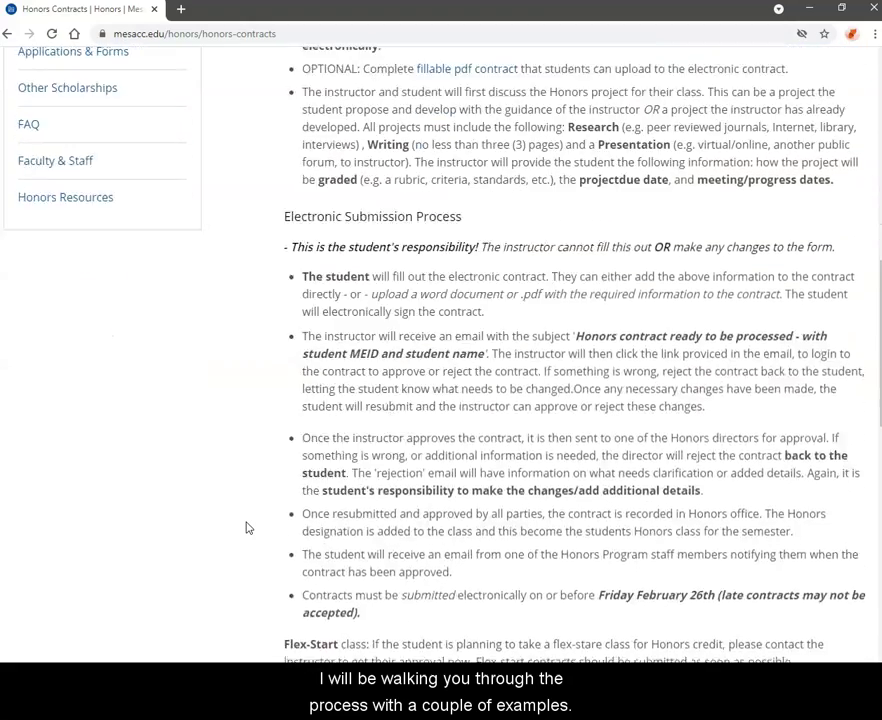
{"action": "scroll", "coordinate": [248, 527], "scroll_direction": "down", "scroll_amount": 4}
{"action": "scroll", "coordinate": [248, 528], "scroll_direction": "down", "scroll_amount": 2}
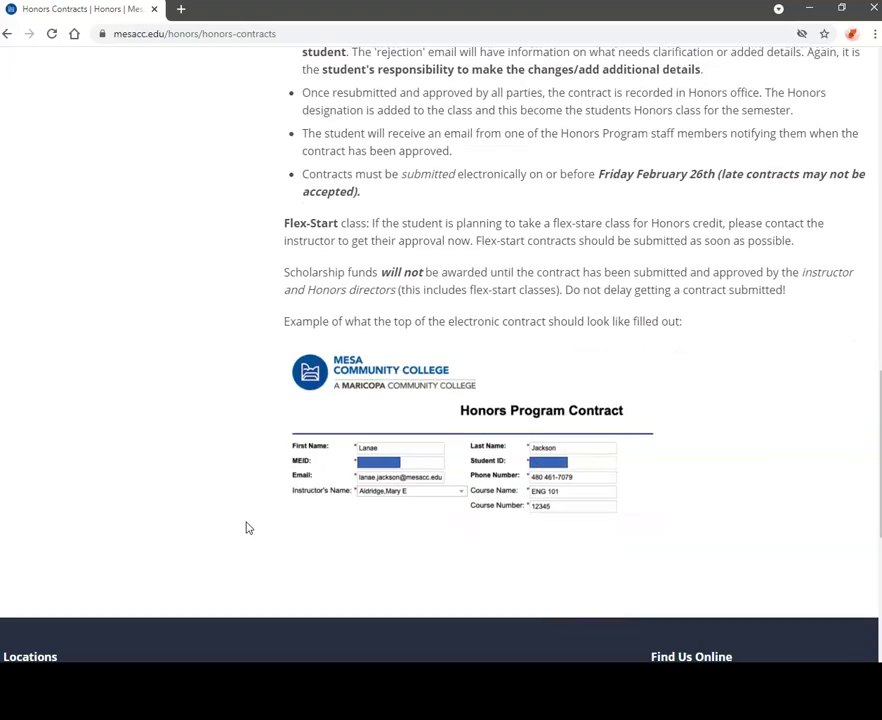
{"action": "scroll", "coordinate": [248, 527], "scroll_direction": "up", "scroll_amount": 8}
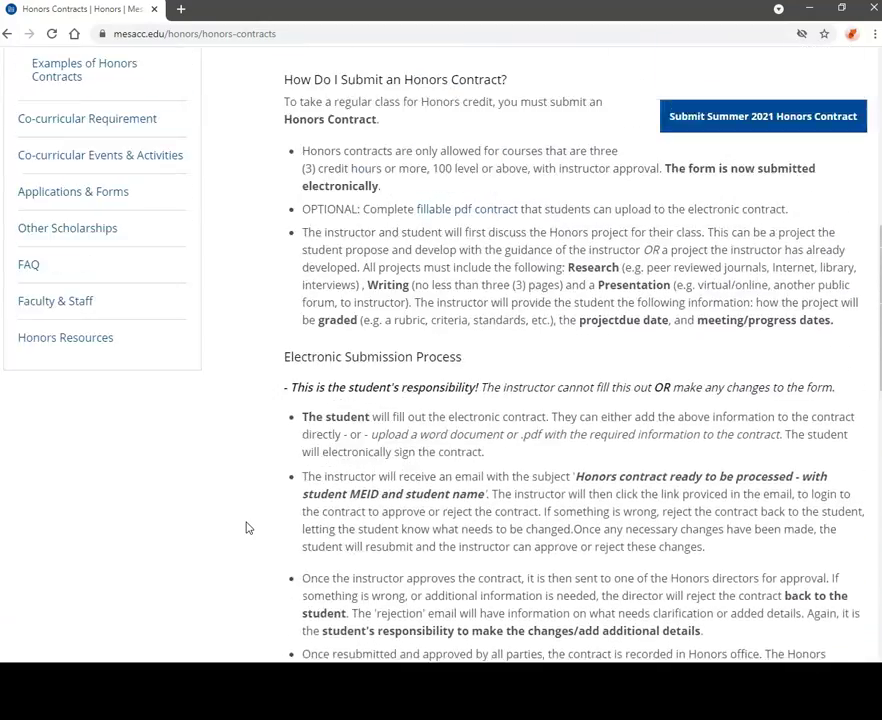
{"action": "scroll", "coordinate": [248, 527], "scroll_direction": "up", "scroll_amount": 7}
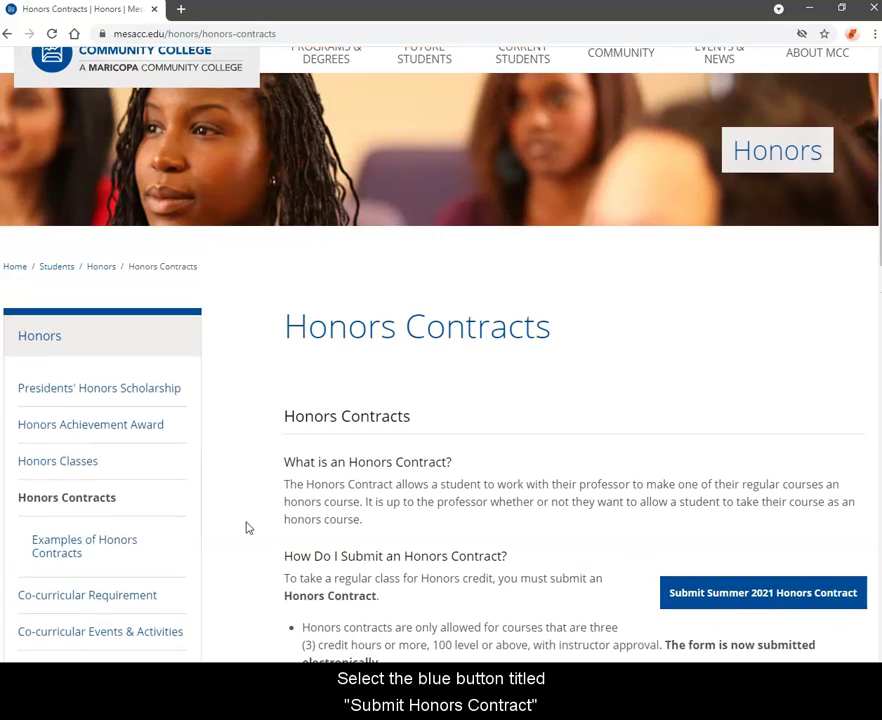
Start the Summer 2021 Honors Contract submission and enter the student's MEID sign-in address
{"action": "left_click", "coordinate": [724, 619]}
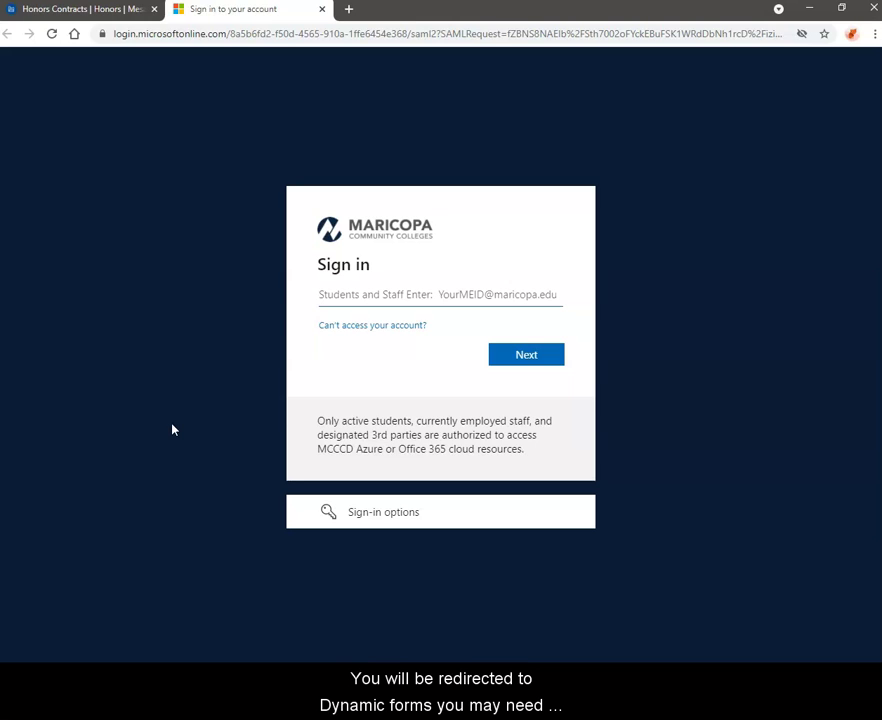
{"action": "left_click", "coordinate": [516, 294]}
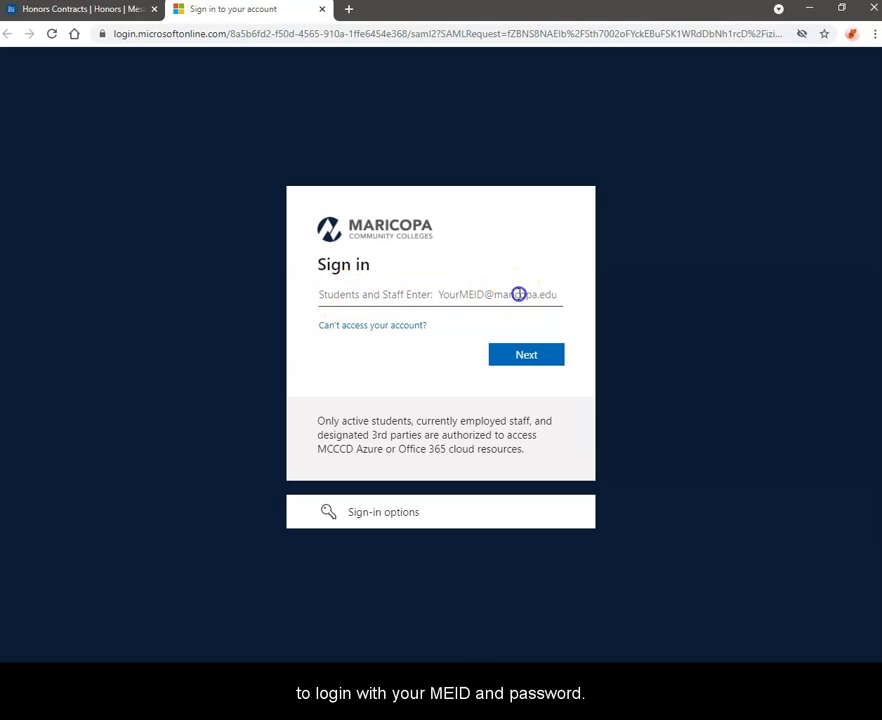
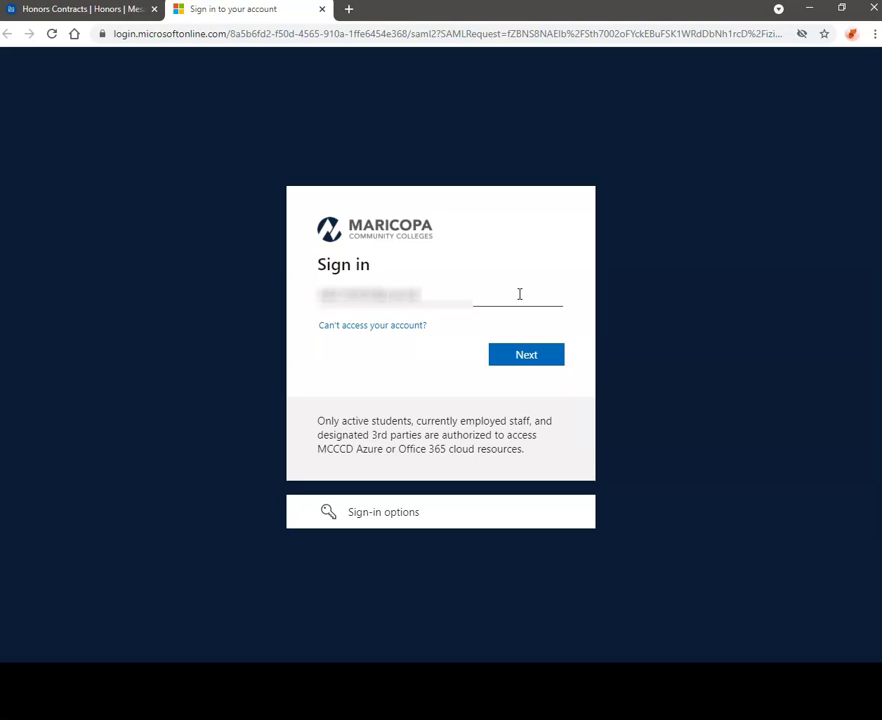
Enter the account password and approve the sign-in with a Duo push
{"action": "left_click", "coordinate": [514, 356]}
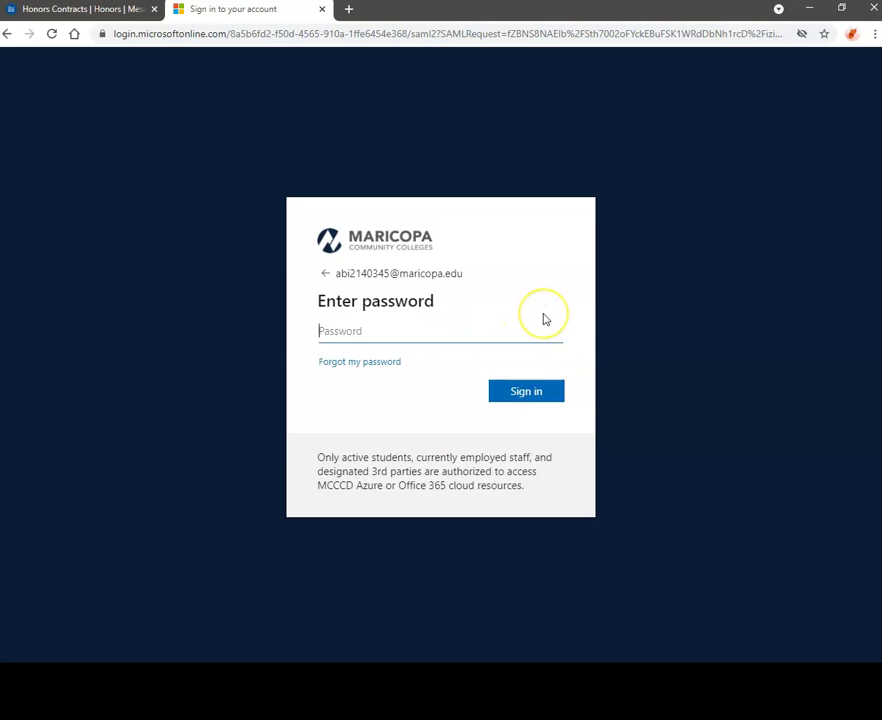
{"action": "type", "text": "••••••••••••"}
{"action": "key", "text": "Return"}
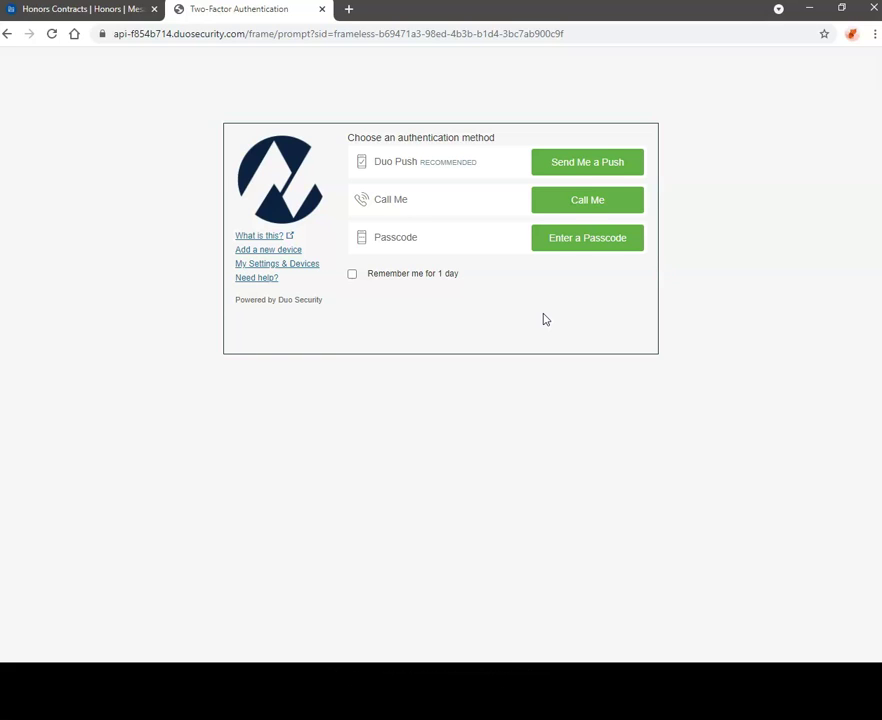
{"action": "left_click", "coordinate": [600, 168]}
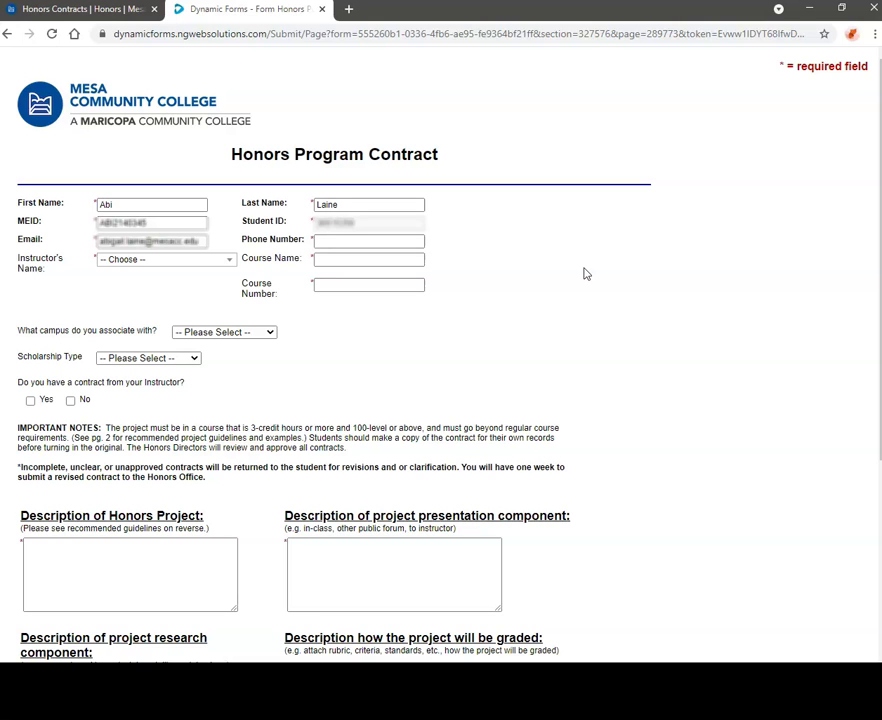
Search the instructor list by last name and select the matching instructor
{"action": "scroll", "coordinate": [690, 354], "scroll_direction": "down", "scroll_amount": 2}
{"action": "scroll", "coordinate": [690, 357], "scroll_direction": "down", "scroll_amount": 3}
{"action": "scroll", "coordinate": [690, 357], "scroll_direction": "up", "scroll_amount": 5}
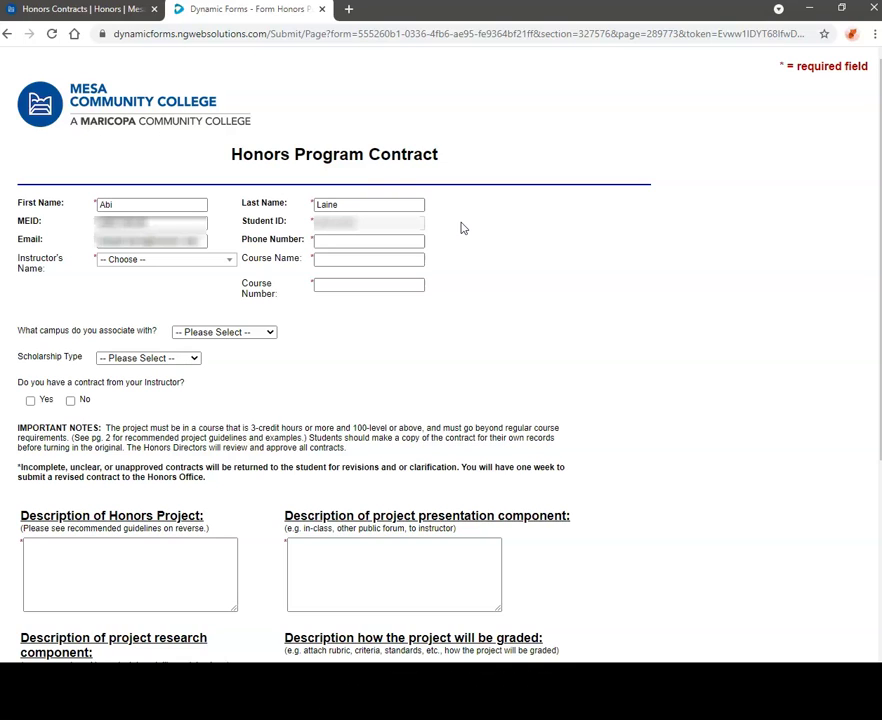
{"action": "left_click", "coordinate": [410, 241]}
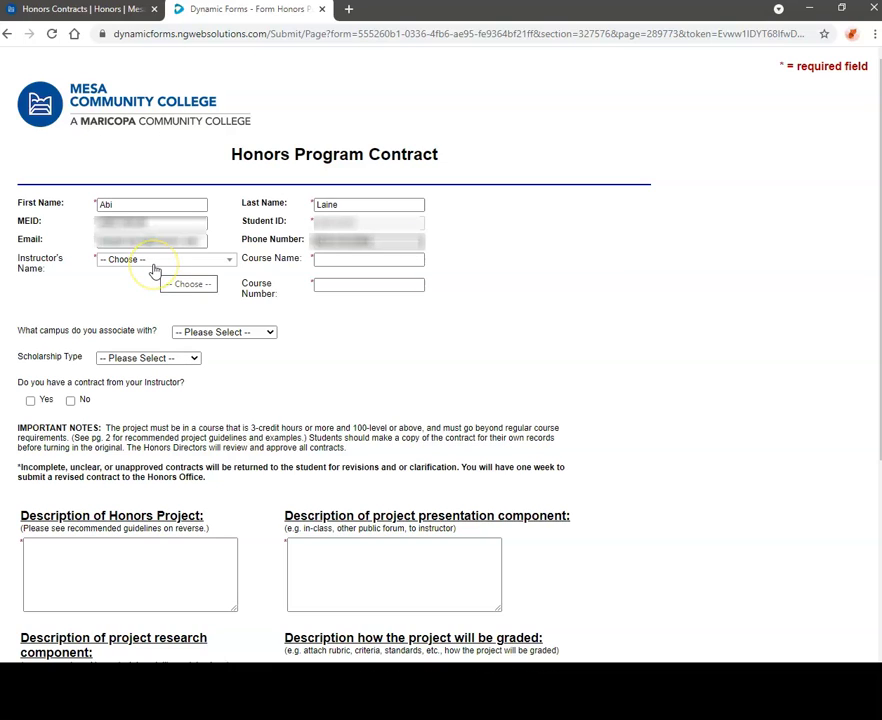
{"action": "left_click", "coordinate": [154, 265]}
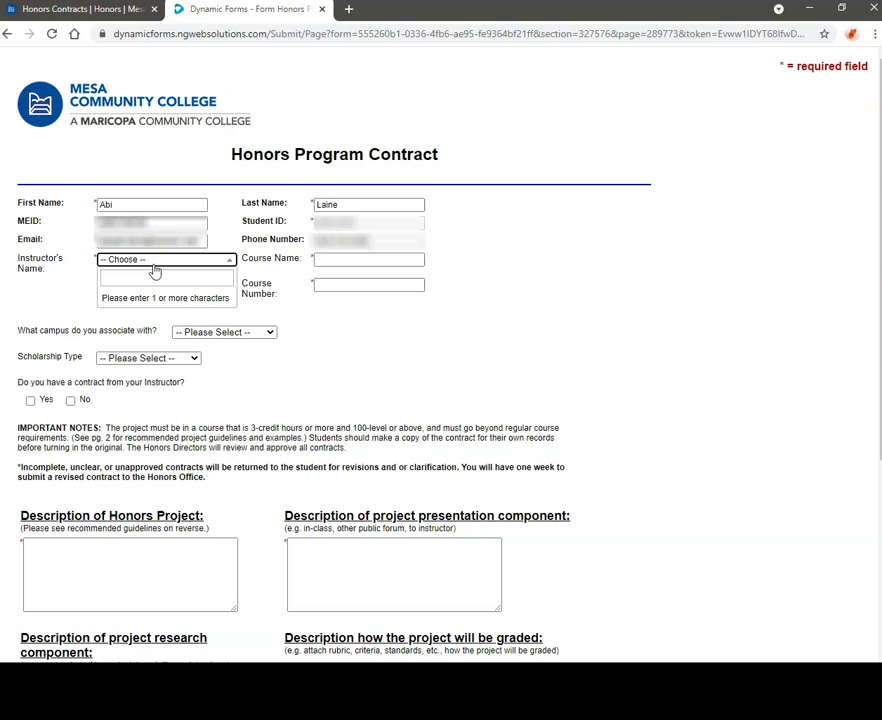
{"action": "left_click", "coordinate": [160, 280]}
{"action": "type", "text": "Blake"}
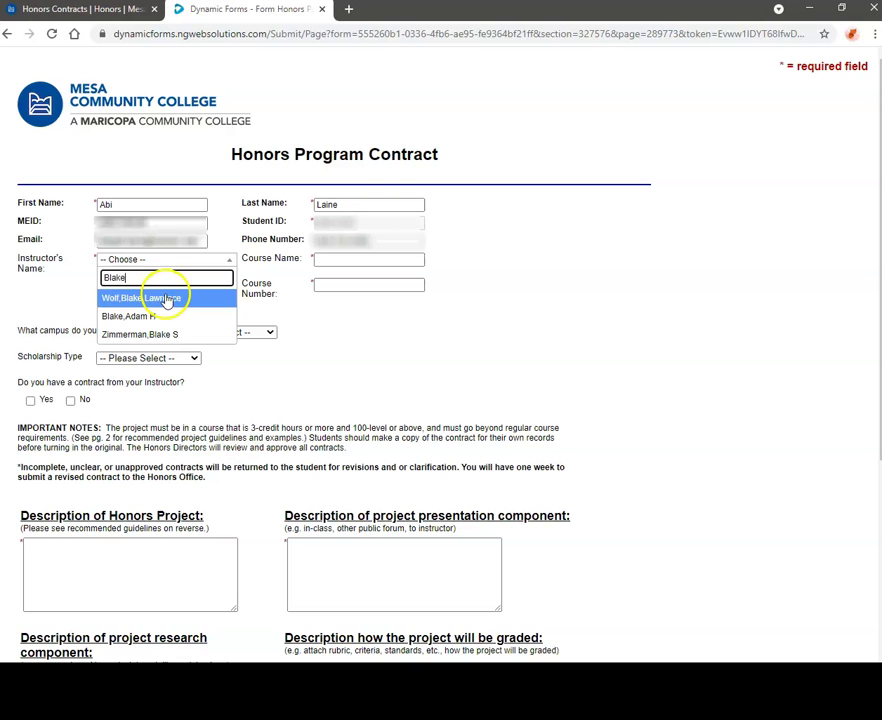
{"action": "left_click", "coordinate": [165, 298]}
Enter course name COM 225 and course number 33177
{"action": "left_click", "coordinate": [344, 260]}
{"action": "type", "text": "COM 225"}
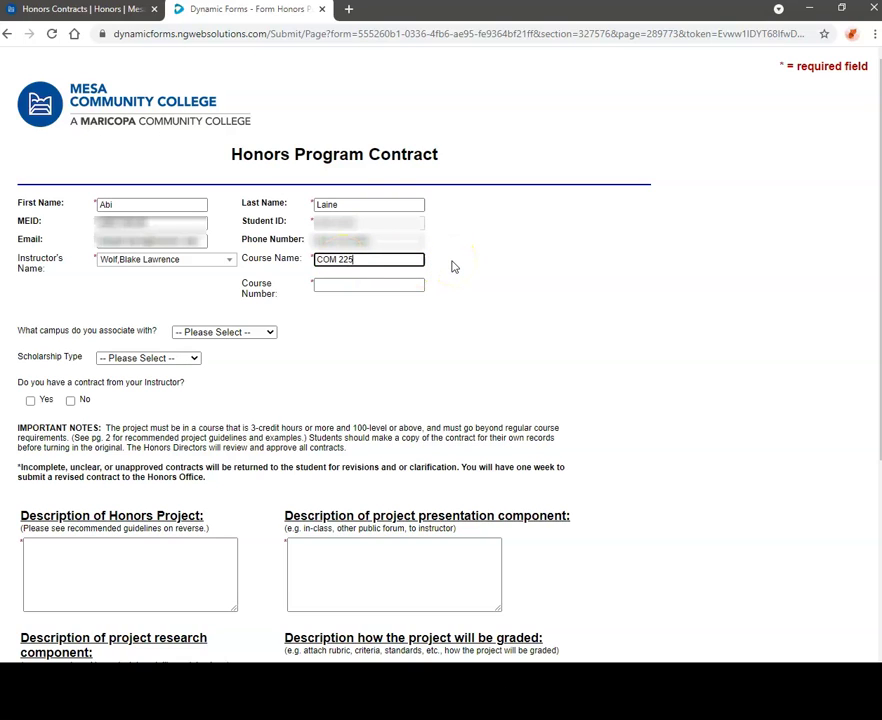
{"action": "left_click", "coordinate": [408, 285]}
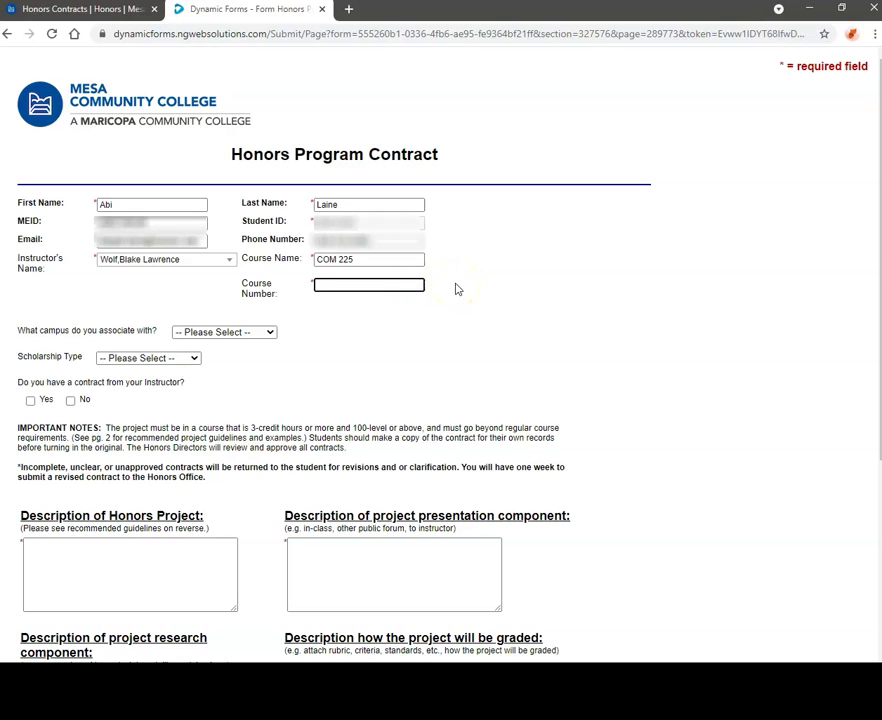
{"action": "type", "text": "33177"}
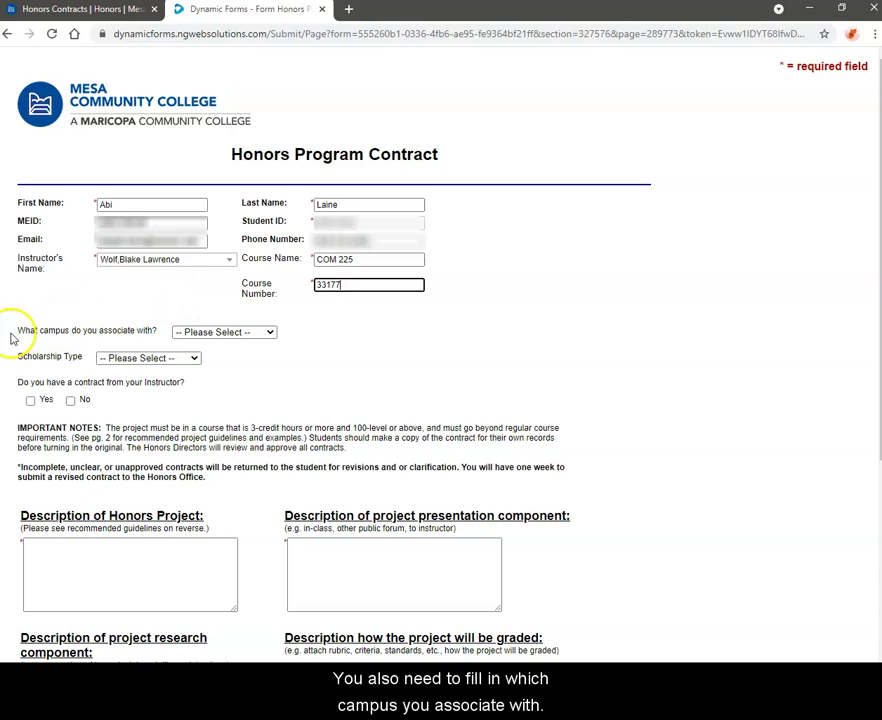
Choose Southern Dobson campus and Honors Achievement scholarship, and tick Yes for having an instructor contract
{"action": "left_click", "coordinate": [262, 332]}
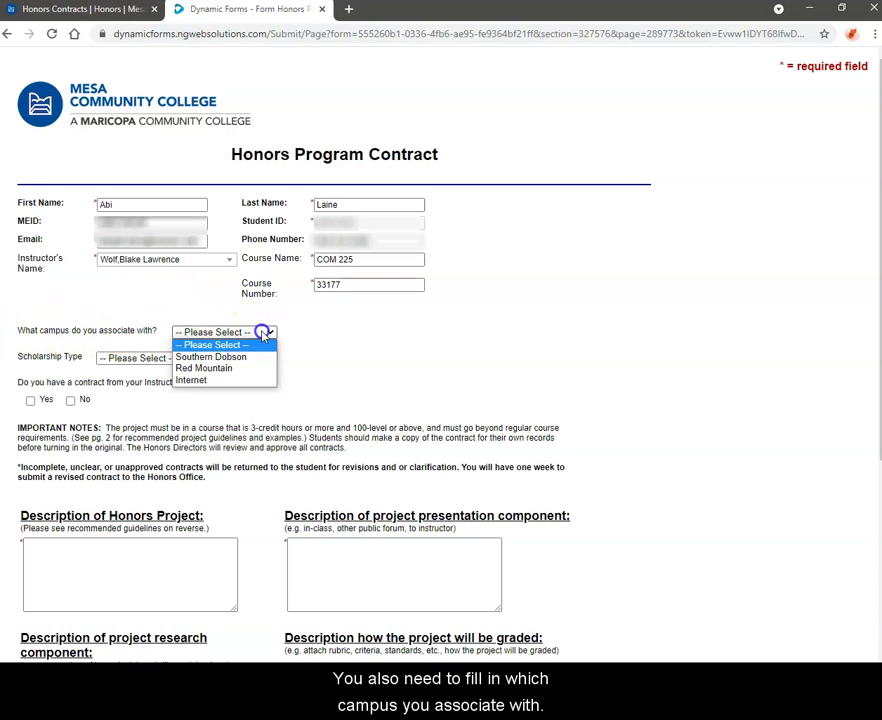
{"action": "left_click", "coordinate": [258, 357]}
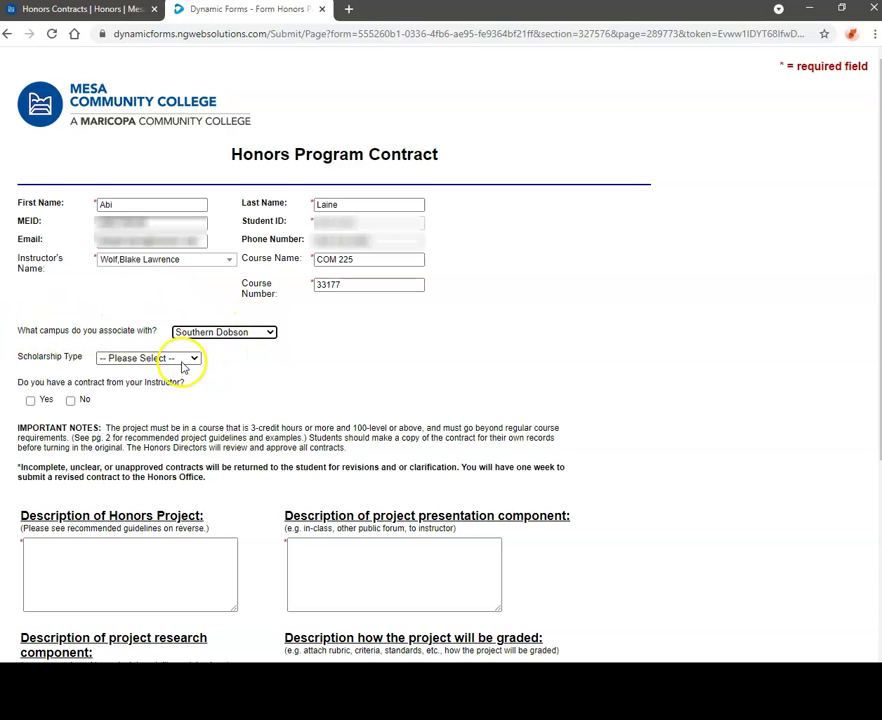
{"action": "left_click", "coordinate": [182, 359]}
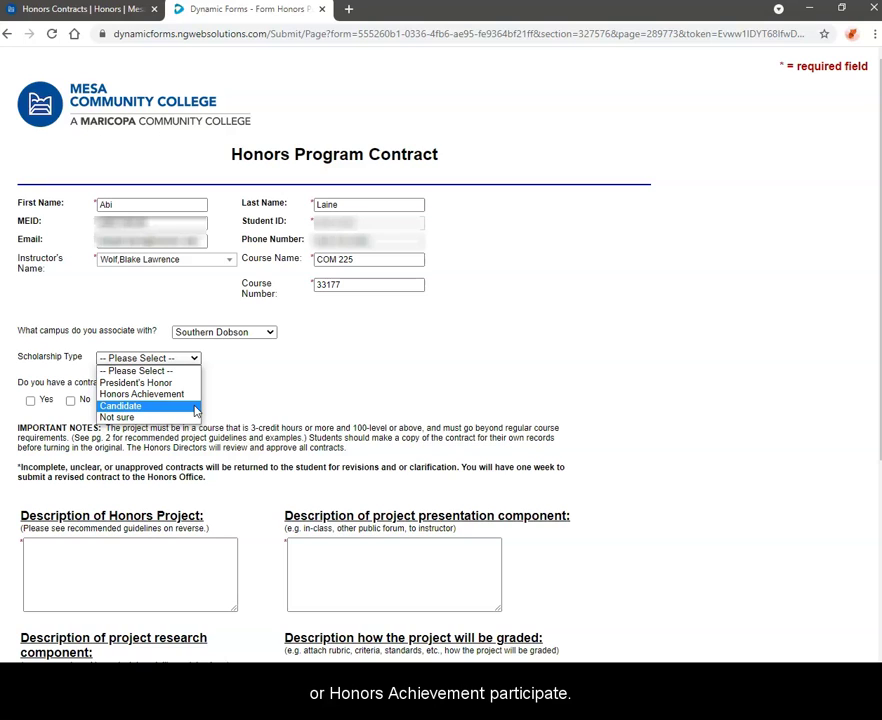
{"action": "left_click", "coordinate": [141, 394]}
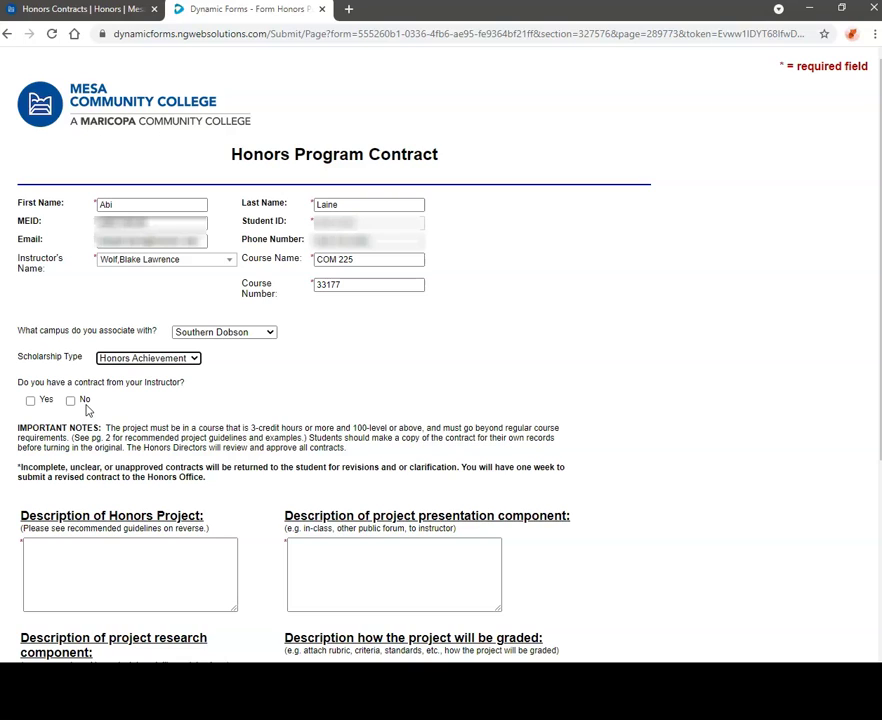
{"action": "left_click", "coordinate": [30, 401]}
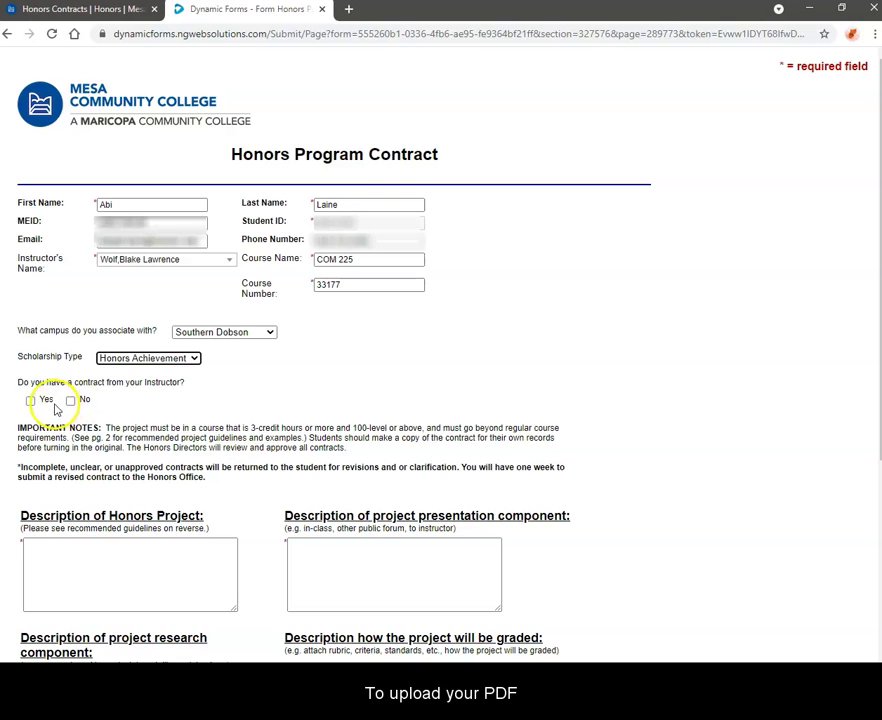
{"action": "left_click", "coordinate": [30, 401]}
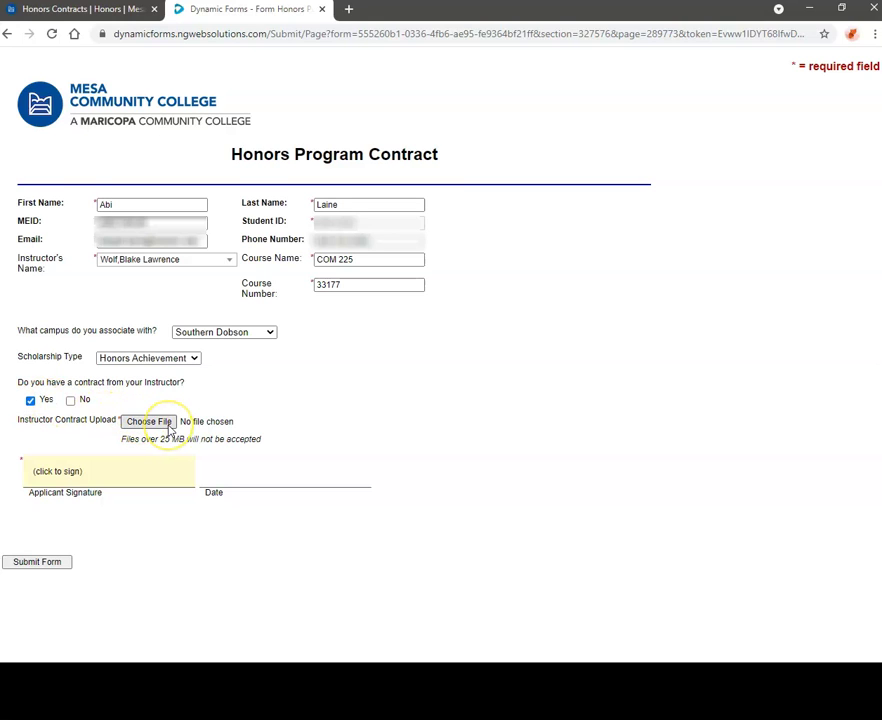
Attach and upload the COM 225 instructor contract PDF
{"action": "left_click", "coordinate": [170, 428]}
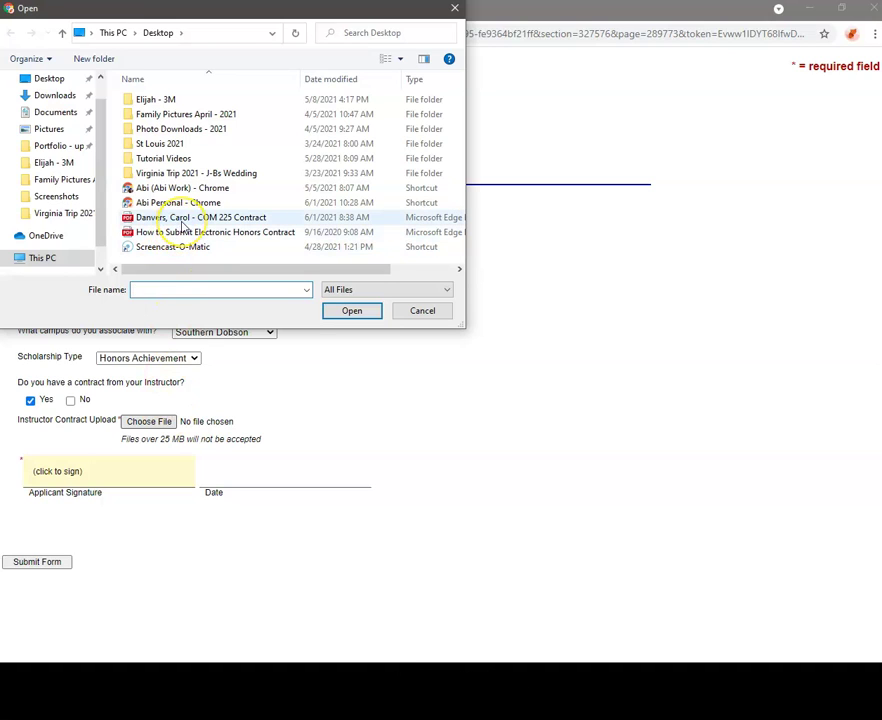
{"action": "left_click", "coordinate": [181, 220]}
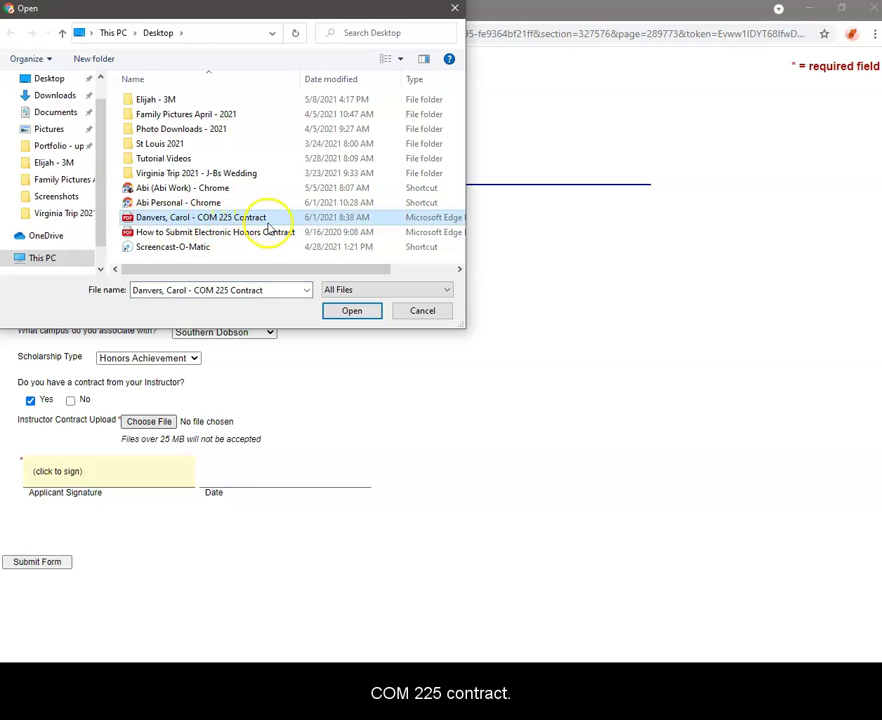
{"action": "left_click", "coordinate": [335, 311]}
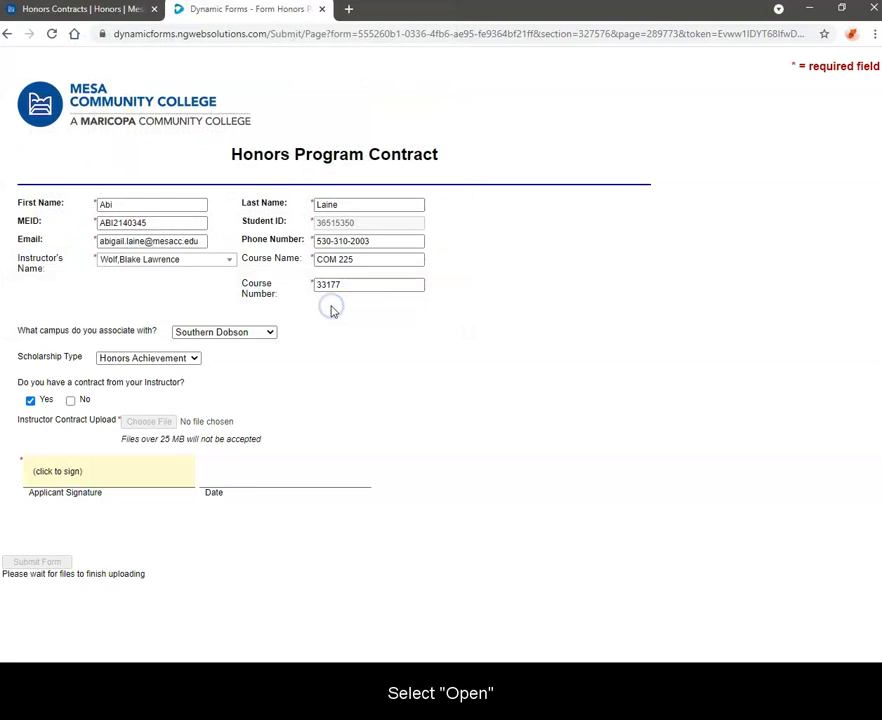
Begin the electronic signature by opening the signing dialog's name field
{"action": "left_click", "coordinate": [96, 462]}
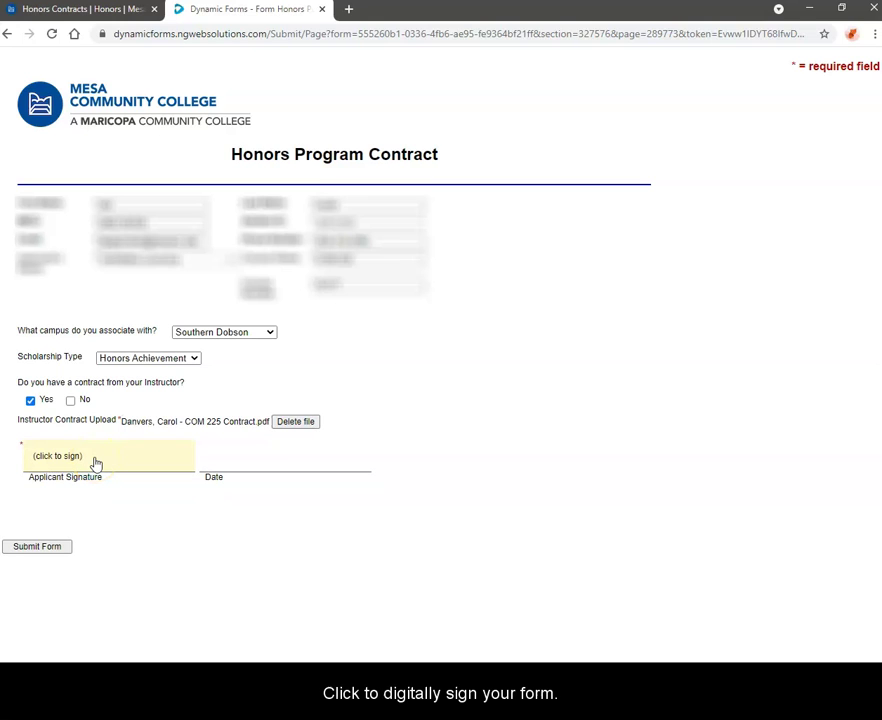
{"action": "left_click", "coordinate": [95, 459]}
{"action": "left_click", "coordinate": [350, 383]}
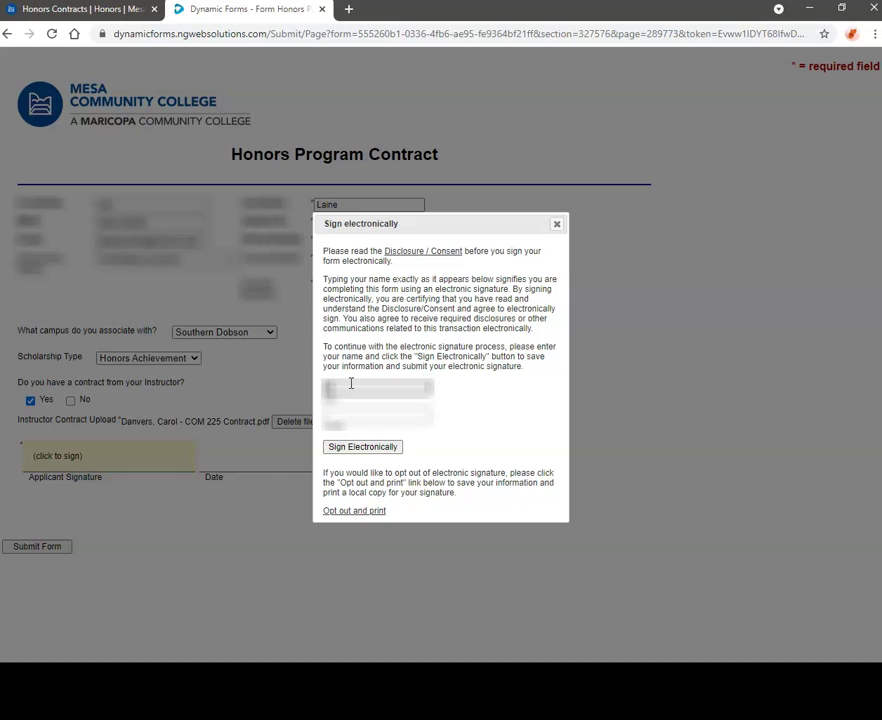
Sign electronically with the applicant's first and last name, dated 06/01/2021, then submit the form
{"action": "key", "text": "Tab"}
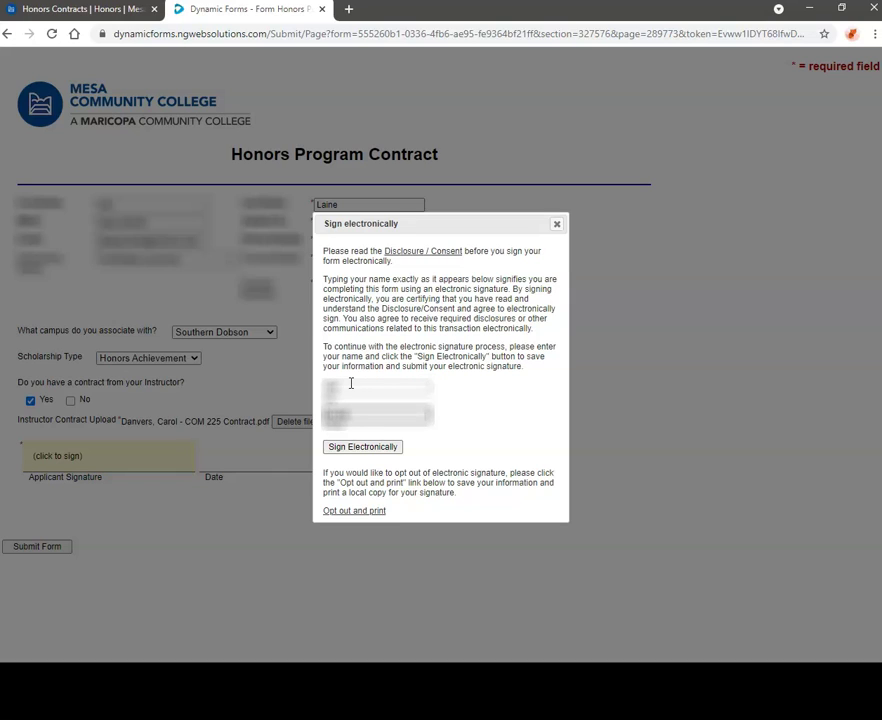
{"action": "key", "text": "Tab"}
{"action": "left_click", "coordinate": [366, 446]}
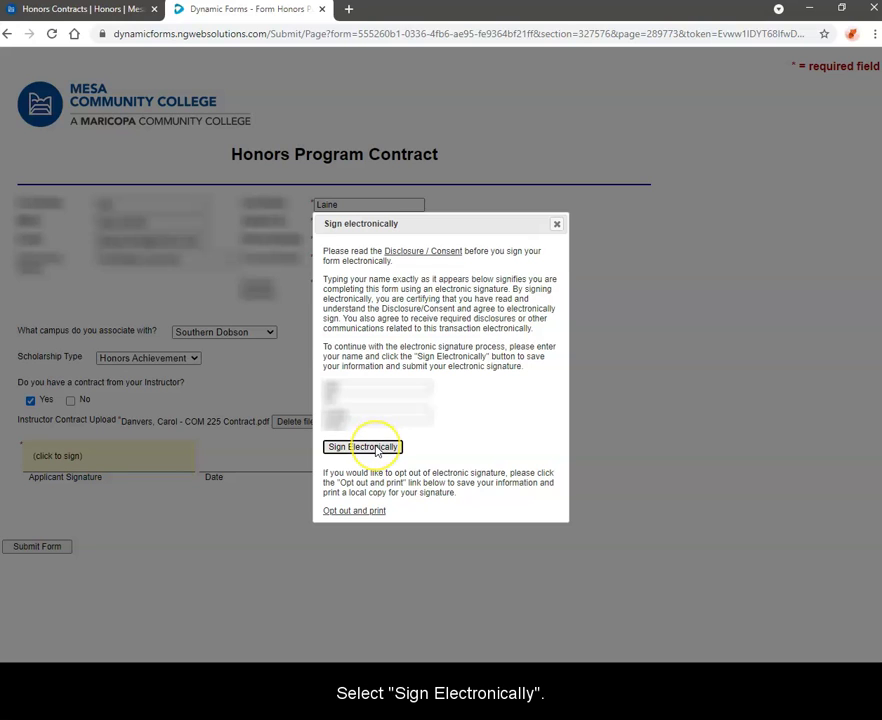
{"action": "left_click", "coordinate": [376, 448]}
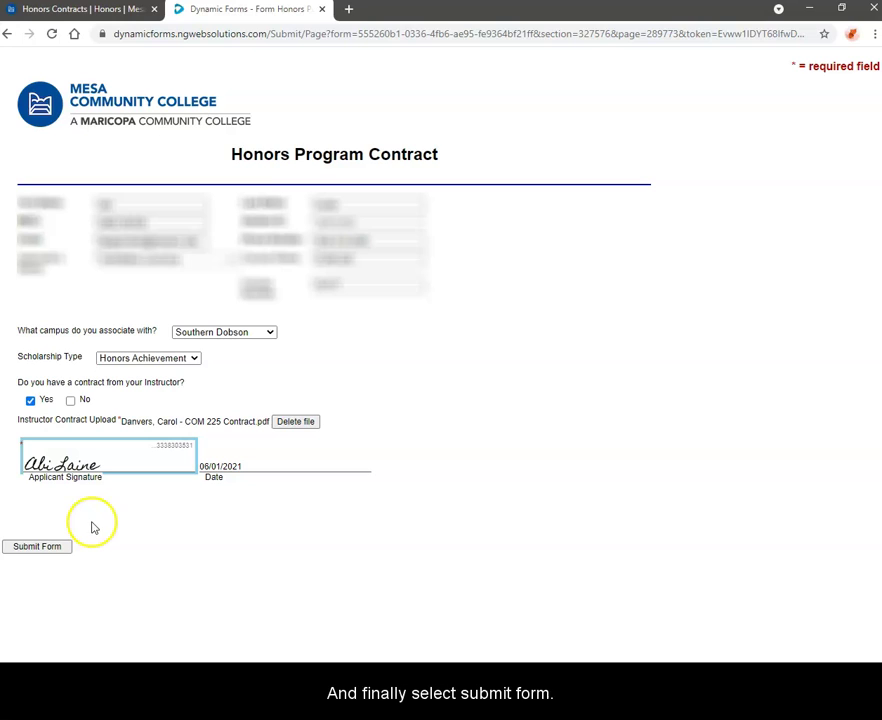
{"action": "left_click", "coordinate": [59, 550]}
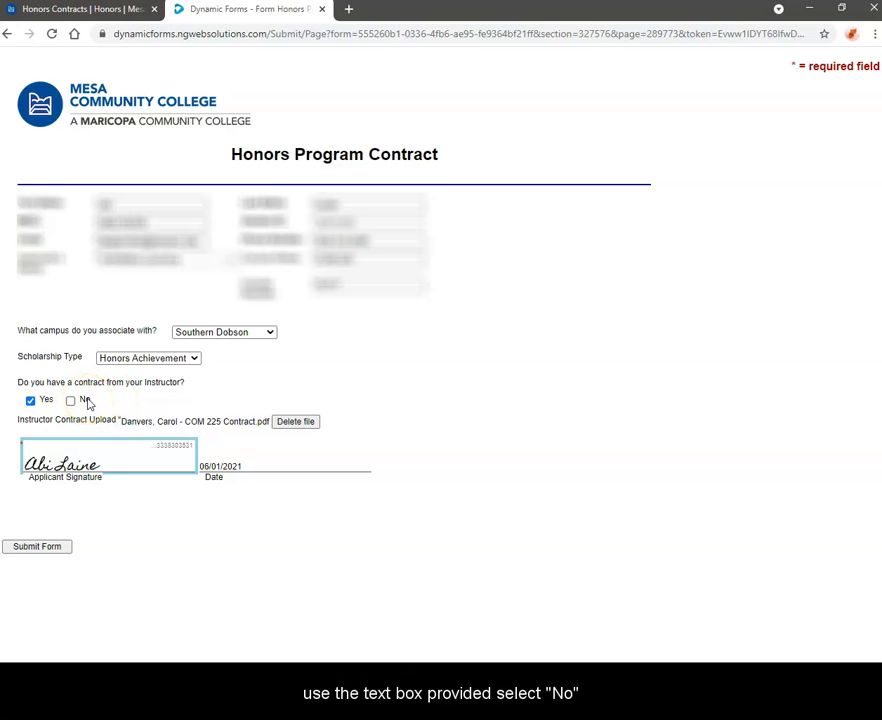
{"action": "left_click", "coordinate": [71, 401]}
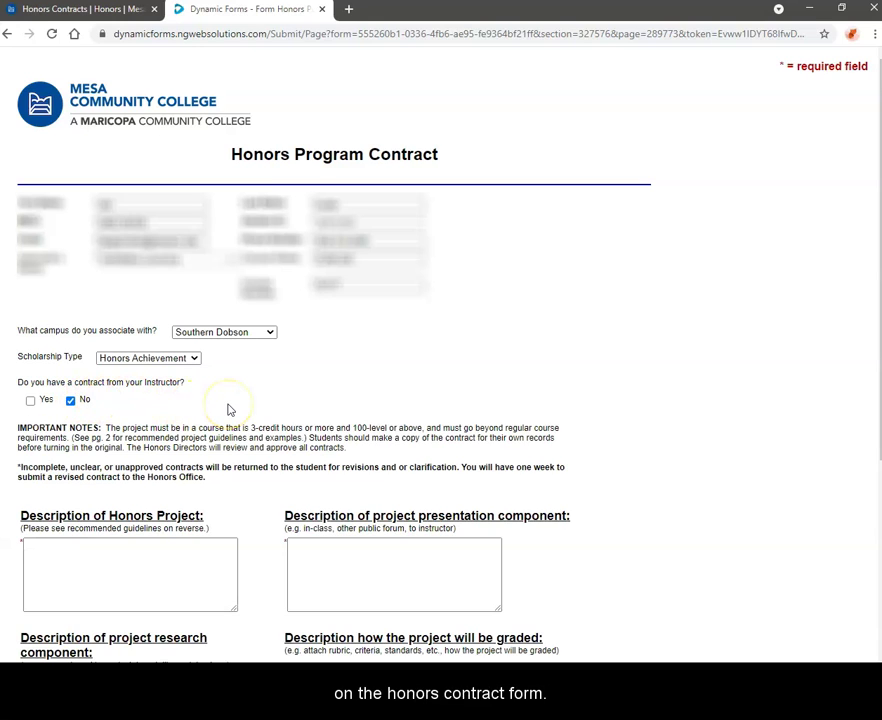
{"action": "scroll", "coordinate": [228, 409], "scroll_direction": "down", "scroll_amount": 2}
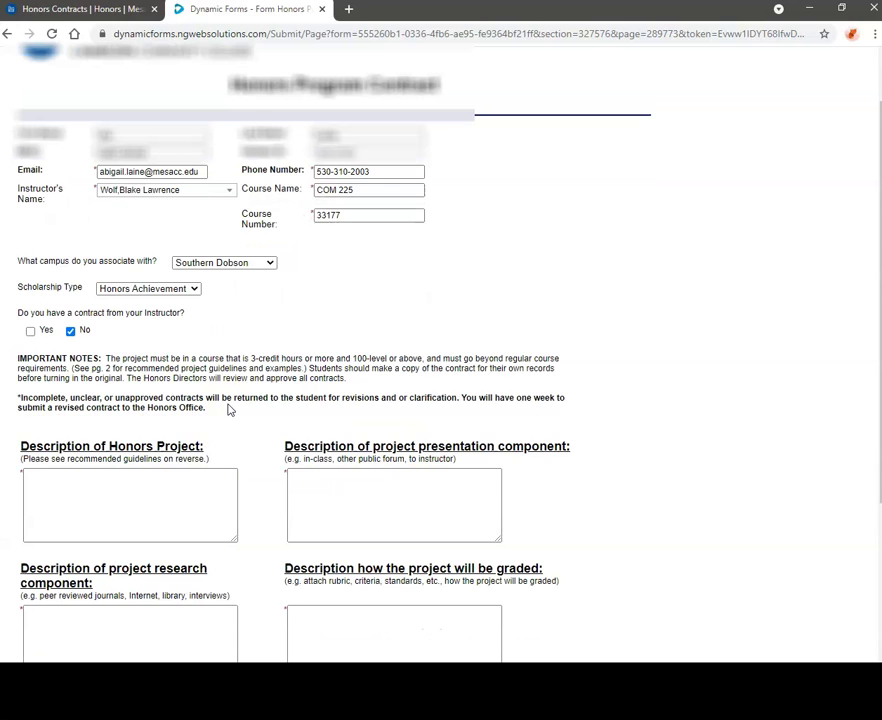
{"action": "scroll", "coordinate": [228, 409], "scroll_direction": "down", "scroll_amount": 2}
{"action": "left_click", "coordinate": [61, 420]}
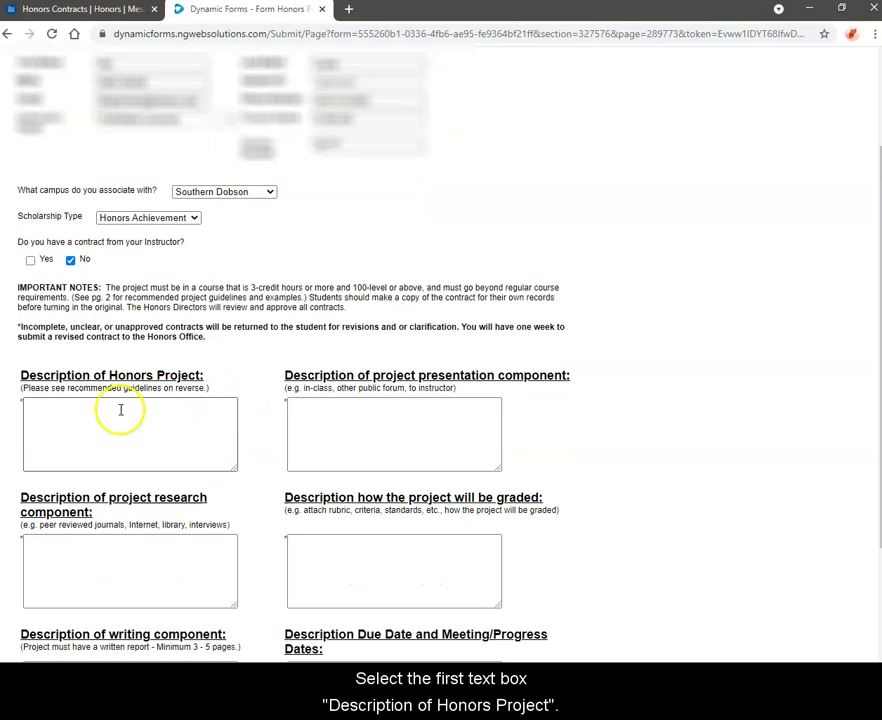
{"action": "left_click", "coordinate": [61, 420]}
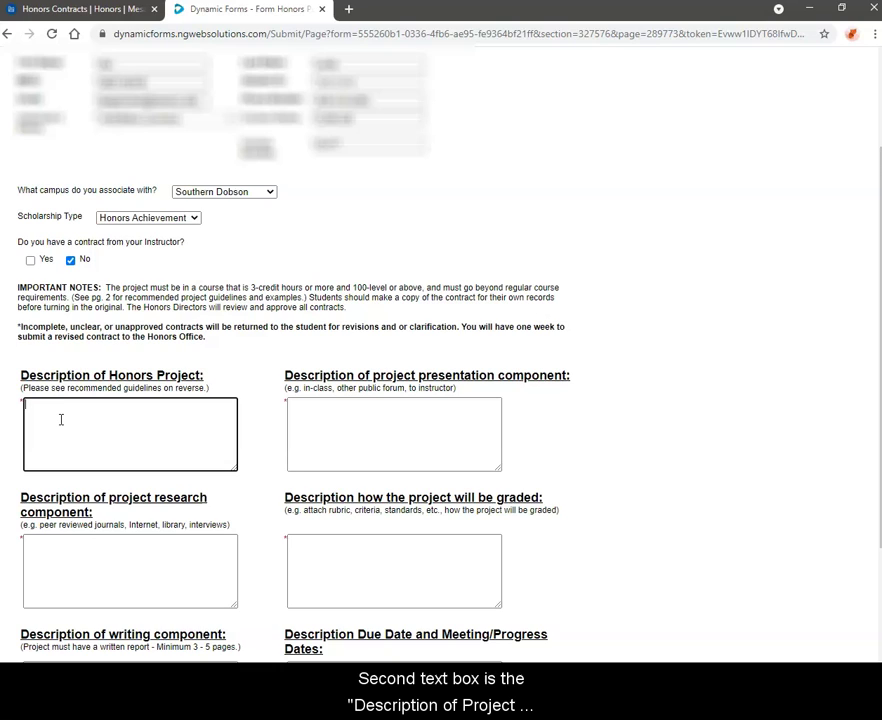
{"action": "left_click", "coordinate": [345, 423]}
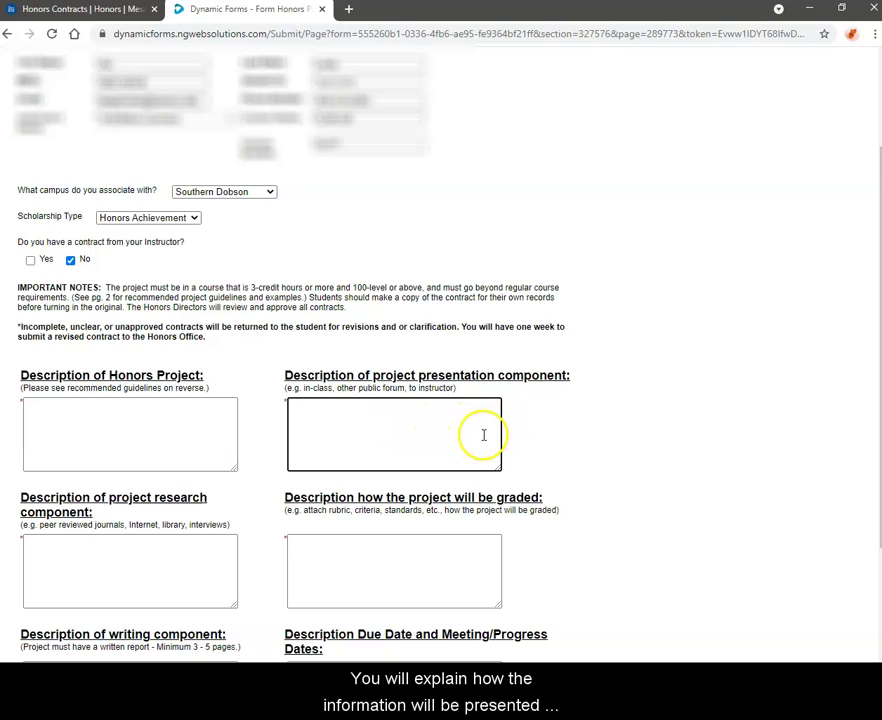
{"action": "scroll", "coordinate": [483, 435], "scroll_direction": "down", "scroll_amount": 1}
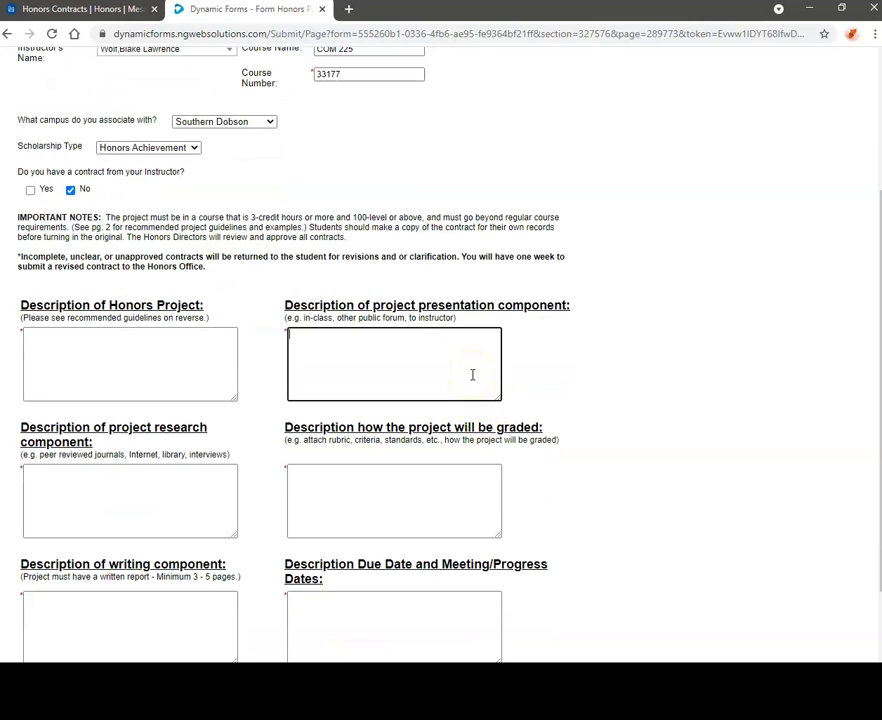
{"action": "left_click", "coordinate": [98, 493]}
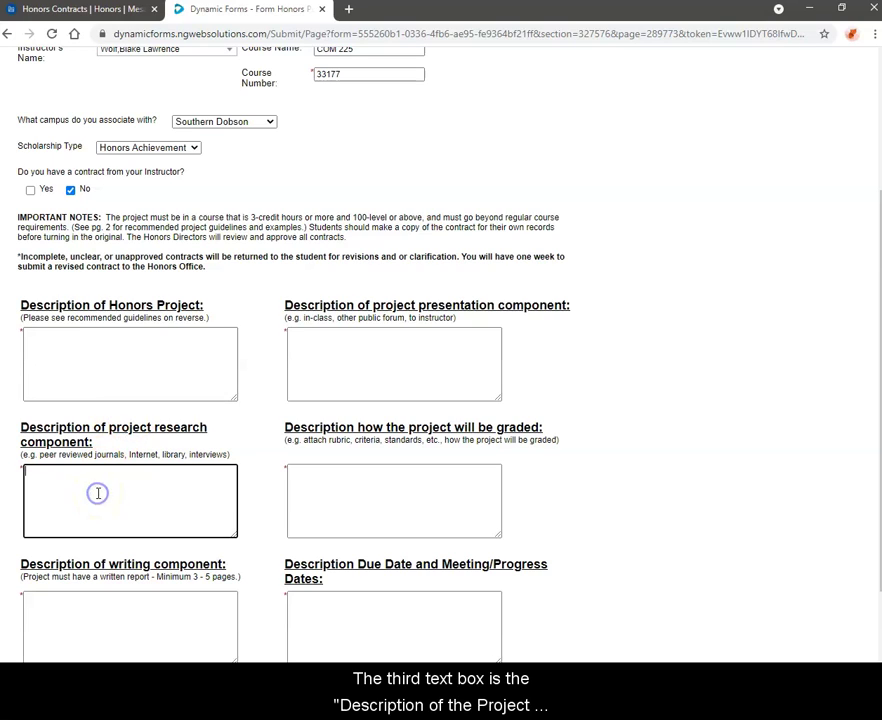
{"action": "left_click", "coordinate": [112, 485]}
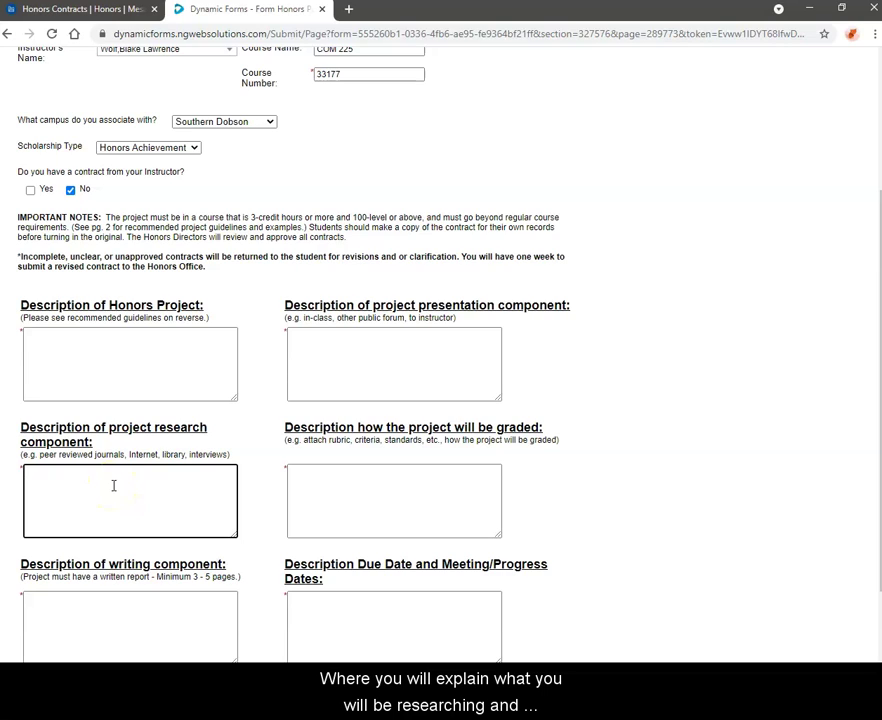
{"action": "left_click", "coordinate": [329, 485]}
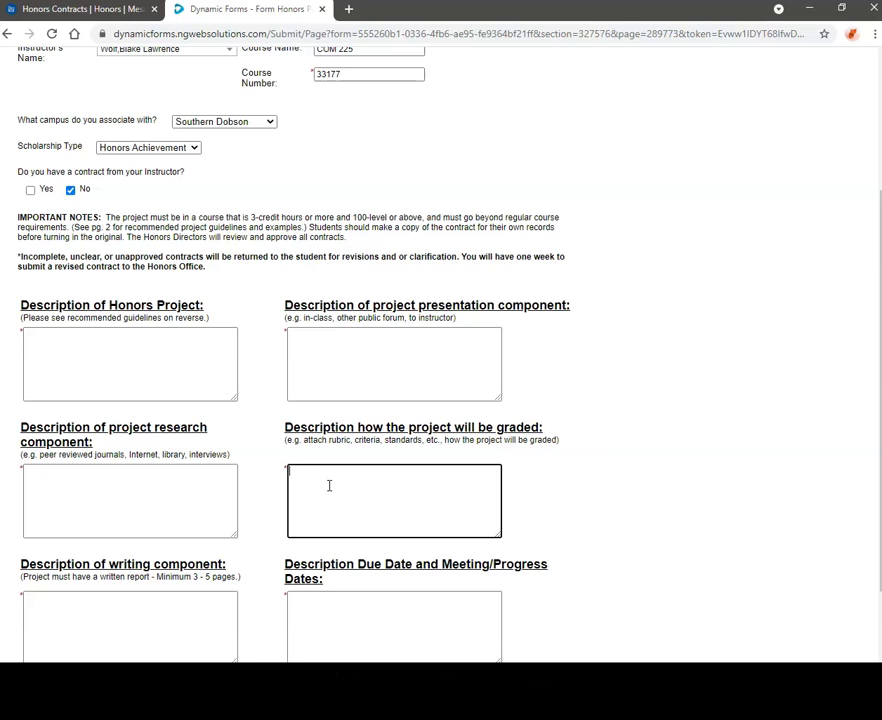
{"action": "scroll", "coordinate": [400, 470], "scroll_direction": "down", "scroll_amount": 1}
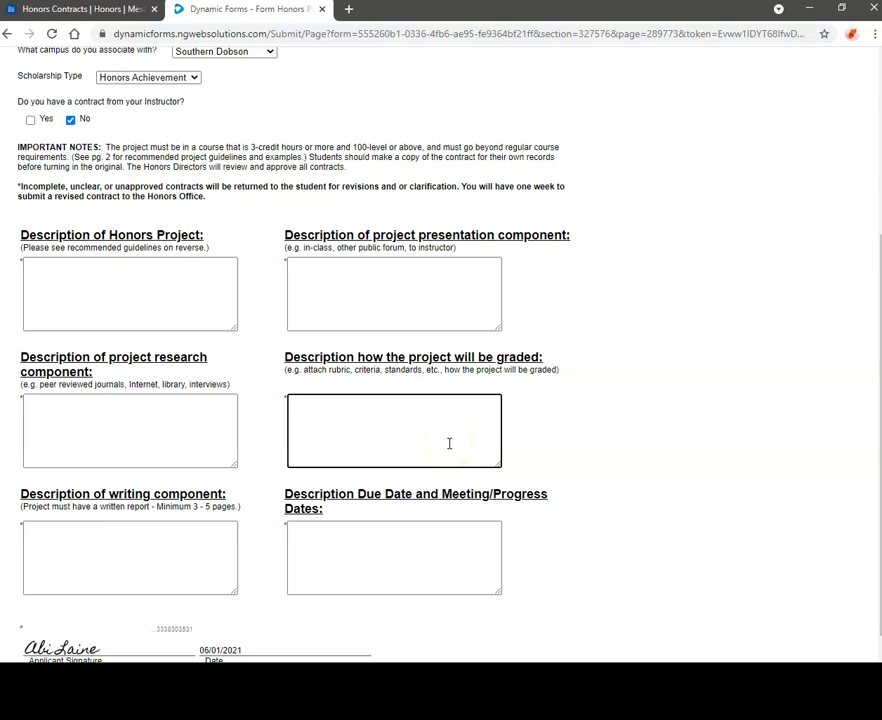
{"action": "left_click", "coordinate": [67, 545]}
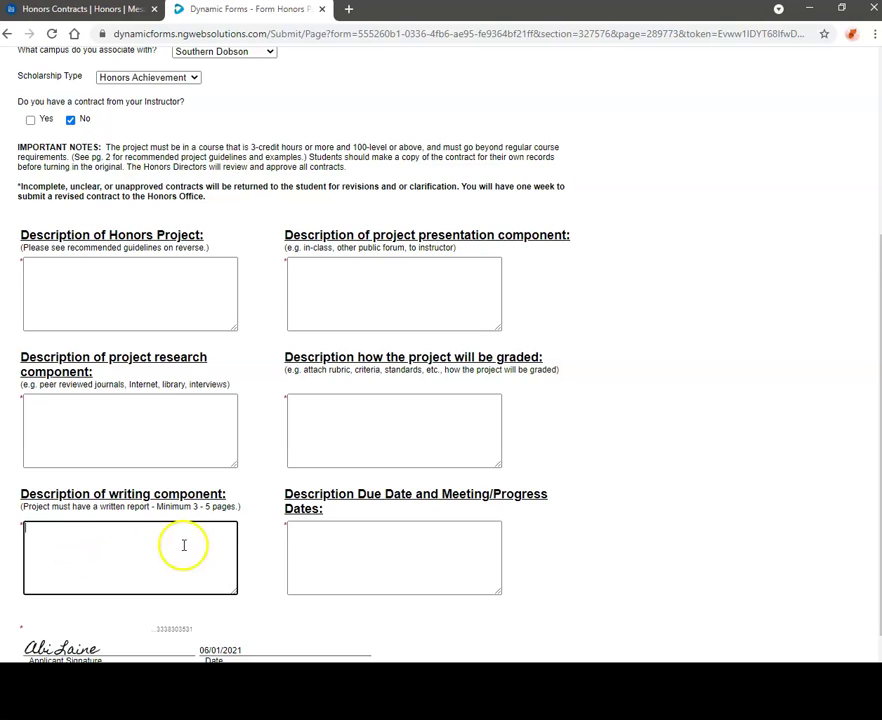
{"action": "left_click", "coordinate": [347, 562]}
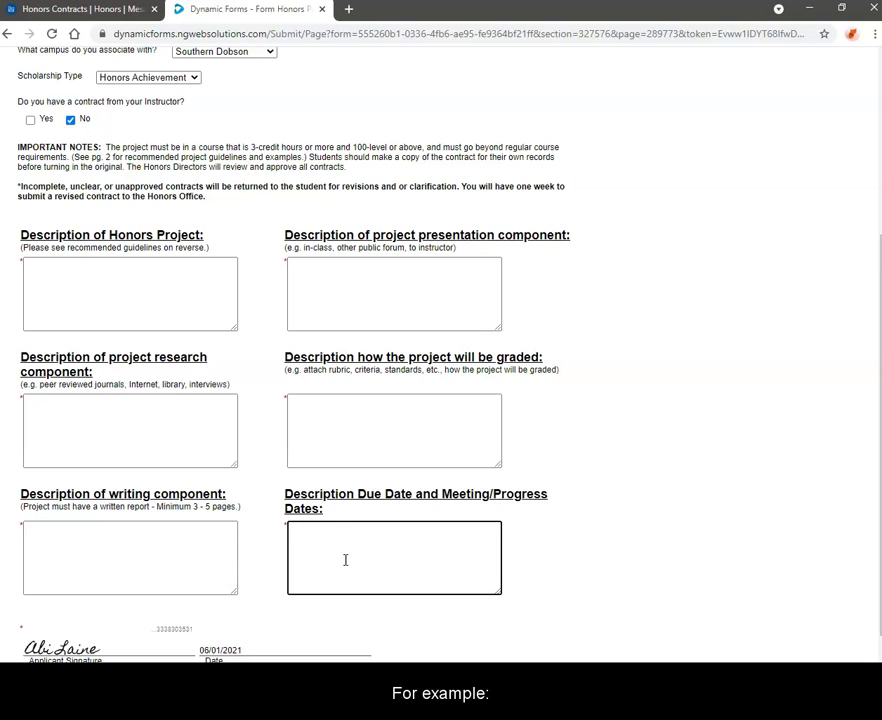
{"action": "left_click", "coordinate": [124, 273]}
{"action": "left_click", "coordinate": [482, 492]}
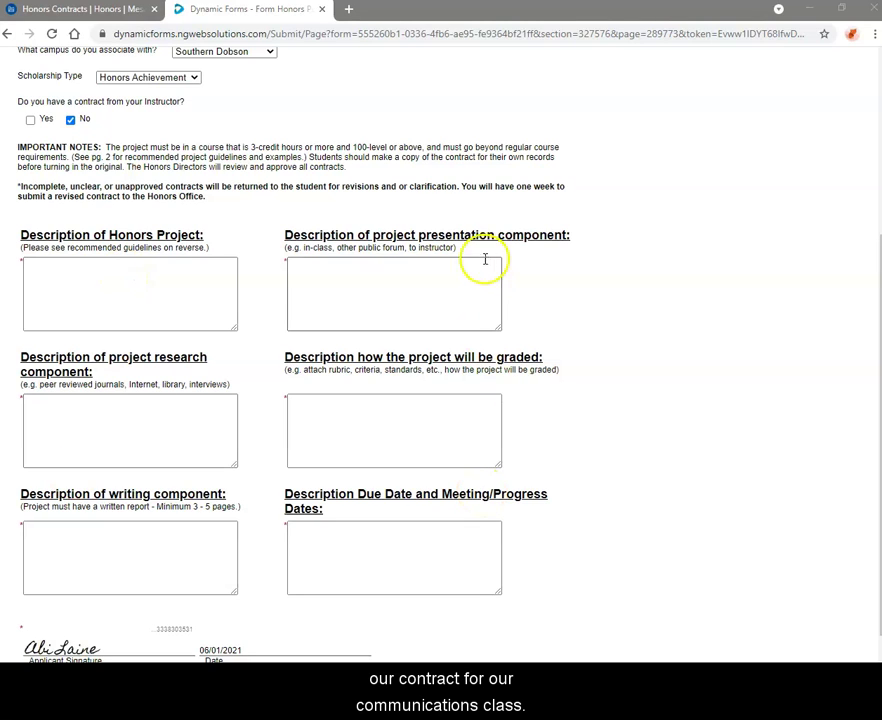
Paste the prepared Honors Project, research component and writing component descriptions into their boxes
{"action": "left_click", "coordinate": [197, 282]}
{"action": "type", "text": "Student will successfully complete two informative videos explaining the differences in the Honors Program Scholarship Opportunities and how it benefits students."}
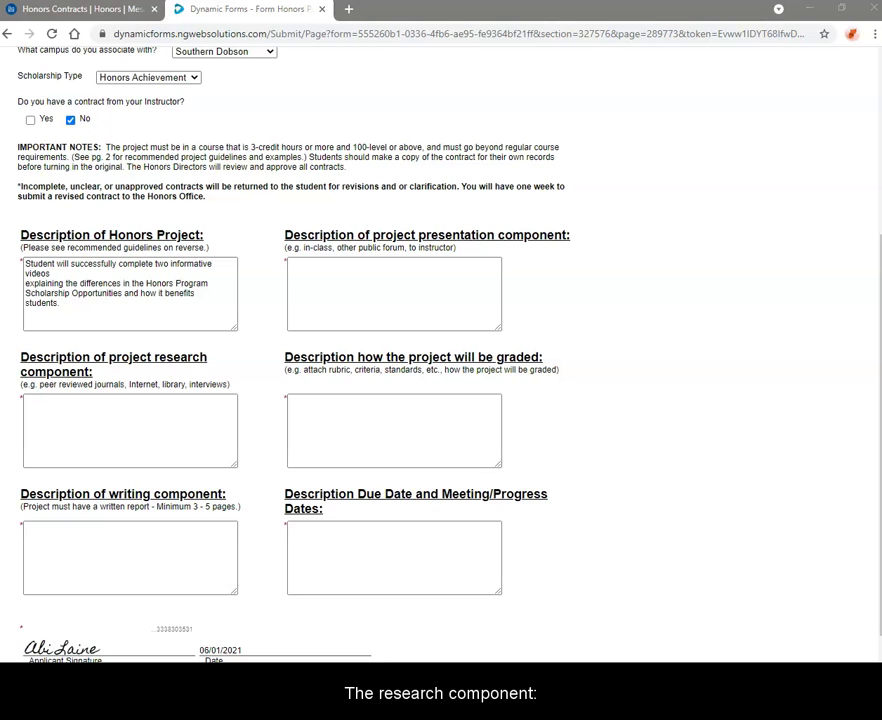
{"action": "left_click", "coordinate": [148, 419]}
{"action": "type", "text": "The Honors Project must have references from four different resources: Honors Website, personal interviews, scholarly journals written on the statistics of Honors Students completing their degrees, and transfer statistics."}
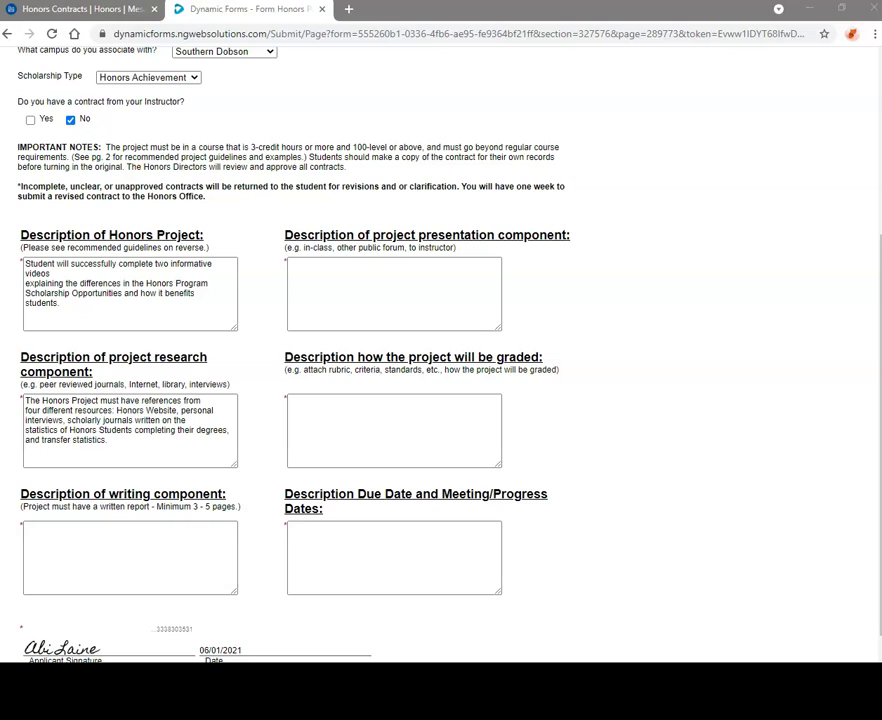
{"action": "left_click", "coordinate": [230, 541]}
{"action": "type", "text": "Student will draft an official outline of their video speeches, and write a 5 page essay in MLA format on their experience creating the videos. Student's essay will focus on the complications that arose during research, how they were overcome, and give a self reflection on the effectiveness of their informative video speeches."}
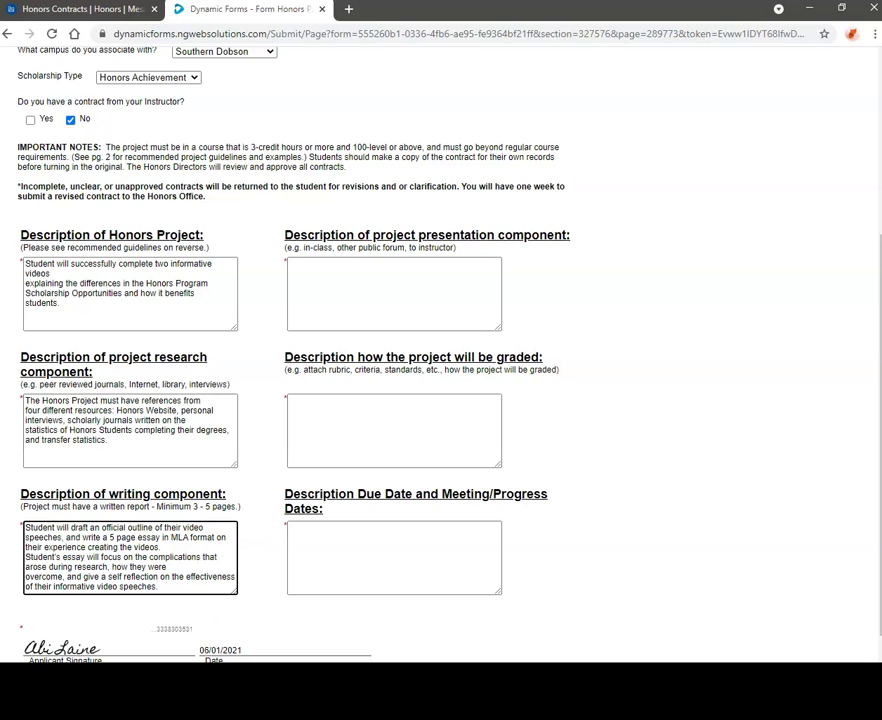
{"action": "key", "text": "alt+Tab"}
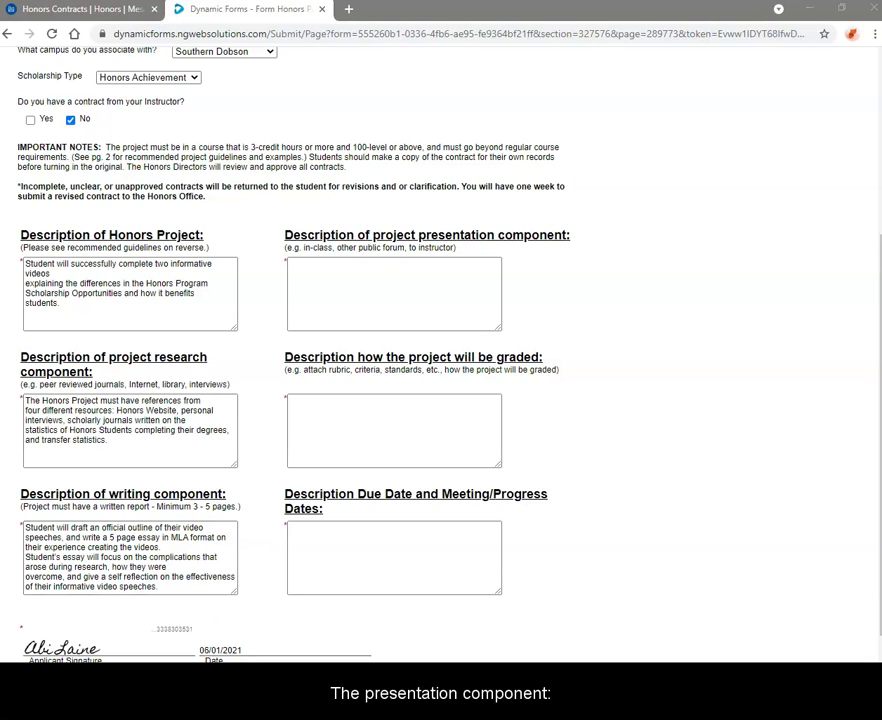
Paste the presentation, grading and due-date schedule descriptions, ending with the May 17 final presentation
{"action": "left_click", "coordinate": [556, 290]}
{"action": "type", "text": "Student will record and upload videos through YouTube and then shared with the online COM 225 class, as well as live stream a Q/A session in review."}
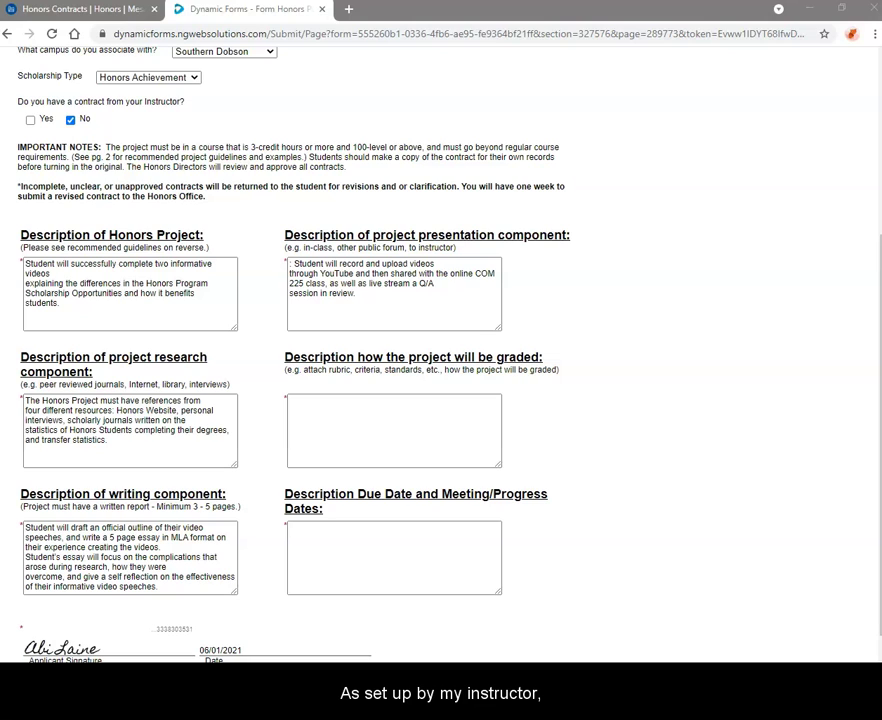
{"action": "left_click", "coordinate": [421, 427]}
{"action": "type", "text": "Student will follow the rubric for the informative speech requirements from class. Project will be graded on a scale 0-5 for completion, organization, presentation, and professionalism"}
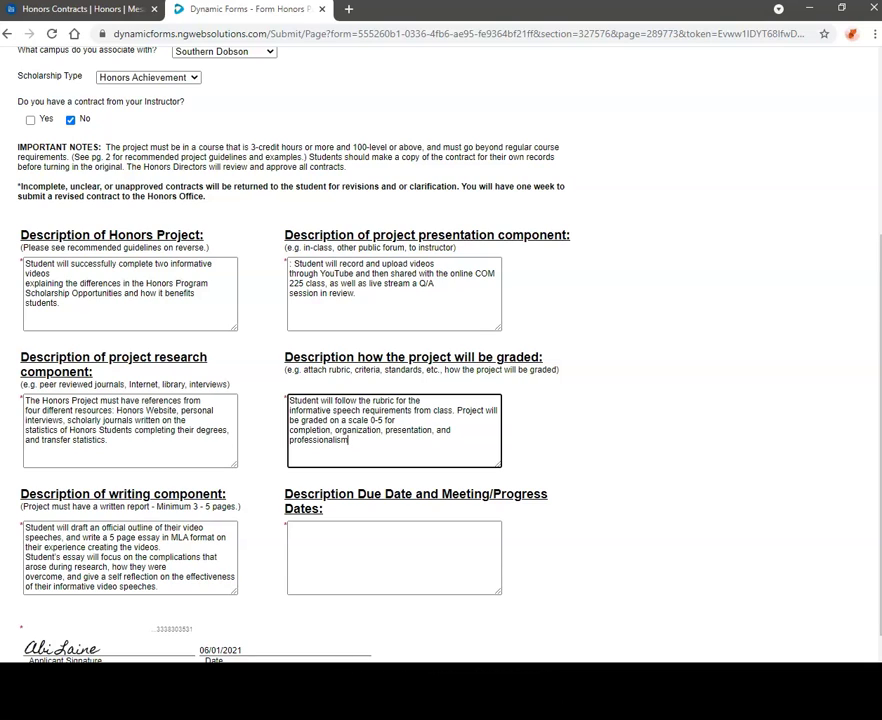
{"action": "left_click", "coordinate": [472, 570]}
{"action": "key", "text": "ctrl+v"}
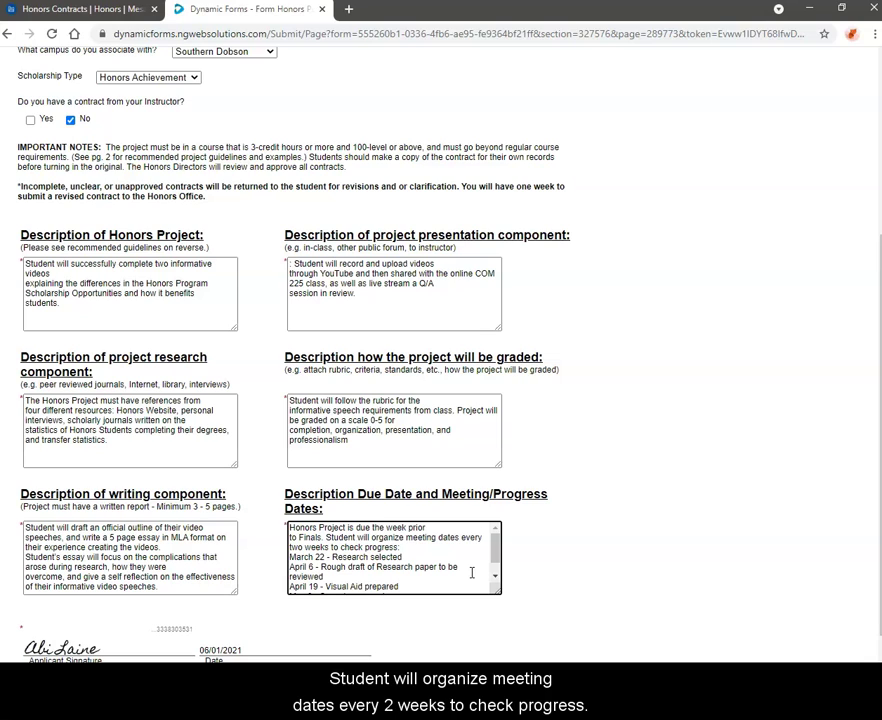
{"action": "scroll", "coordinate": [472, 572], "scroll_direction": "down", "scroll_amount": 1}
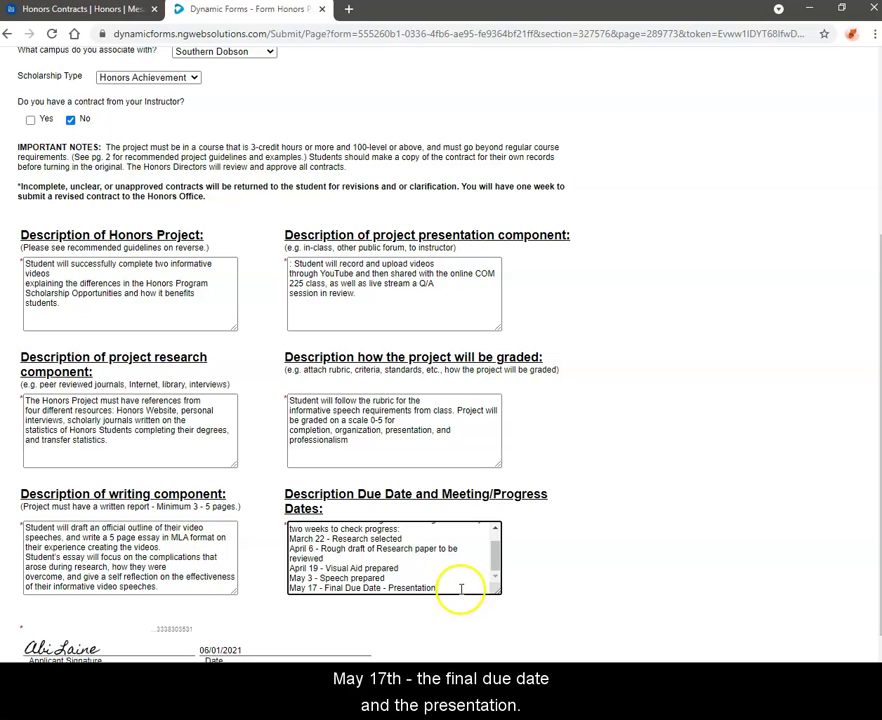
{"action": "scroll", "coordinate": [460, 590], "scroll_direction": "down", "scroll_amount": 1}
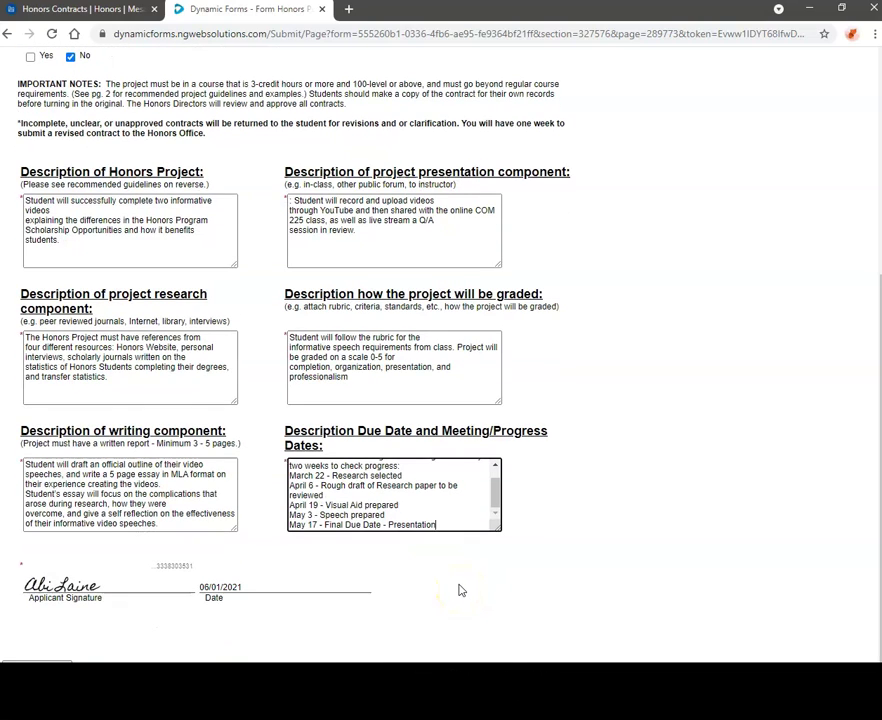
Sign the Applicant Signature line electronically and submit, reaching the 2–3 week approval confirmation
{"action": "left_click", "coordinate": [148, 584]}
{"action": "scroll", "coordinate": [683, 513], "scroll_direction": "up", "scroll_amount": 3}
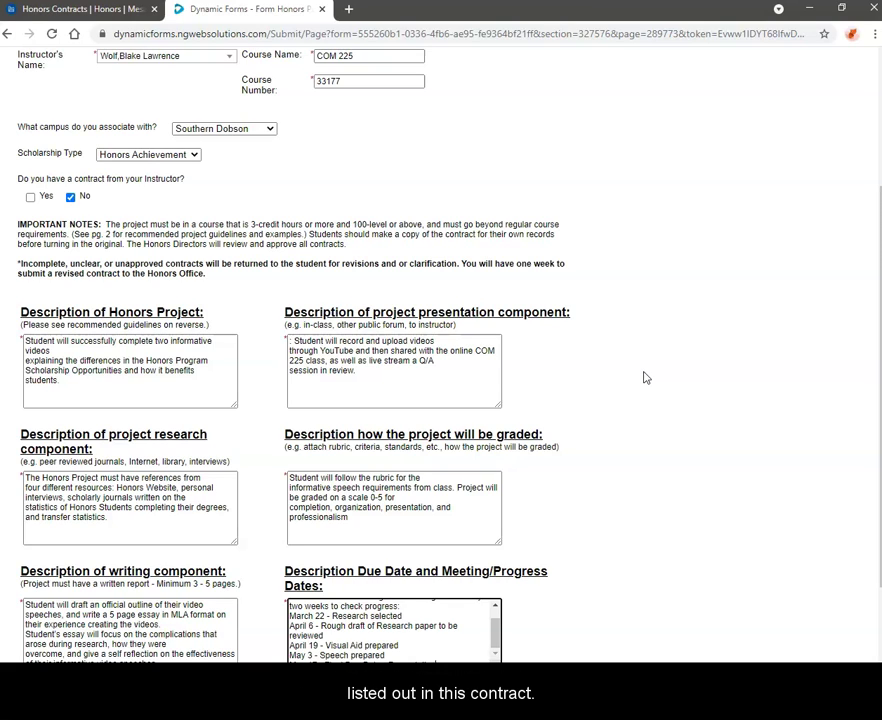
{"action": "scroll", "coordinate": [645, 378], "scroll_direction": "down", "scroll_amount": 3}
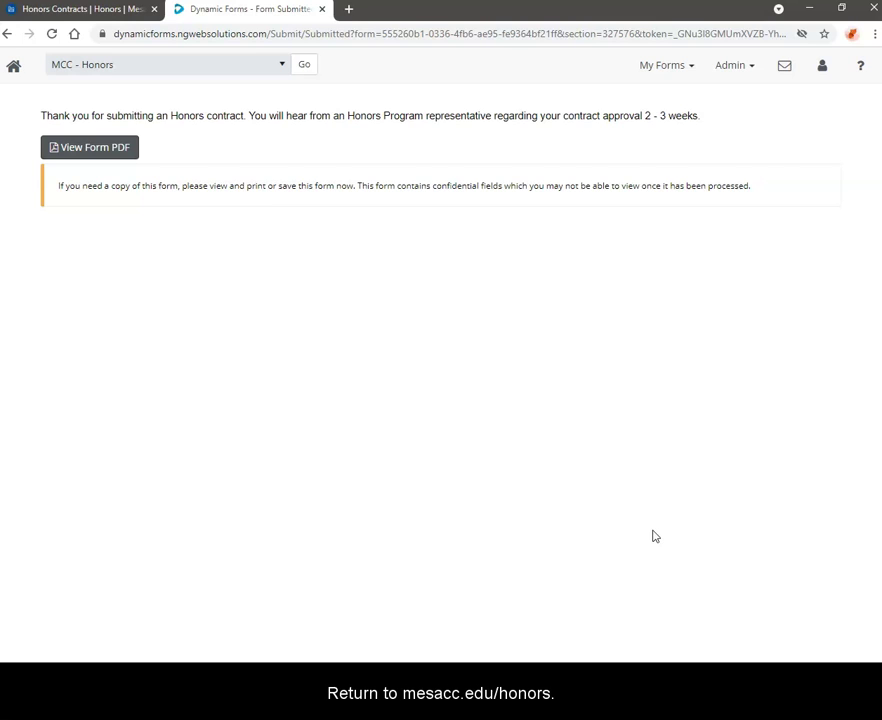
Return to the Honors Contracts tab and go to Examples of Honors Contracts in the sidebar
{"action": "left_click", "coordinate": [66, 17]}
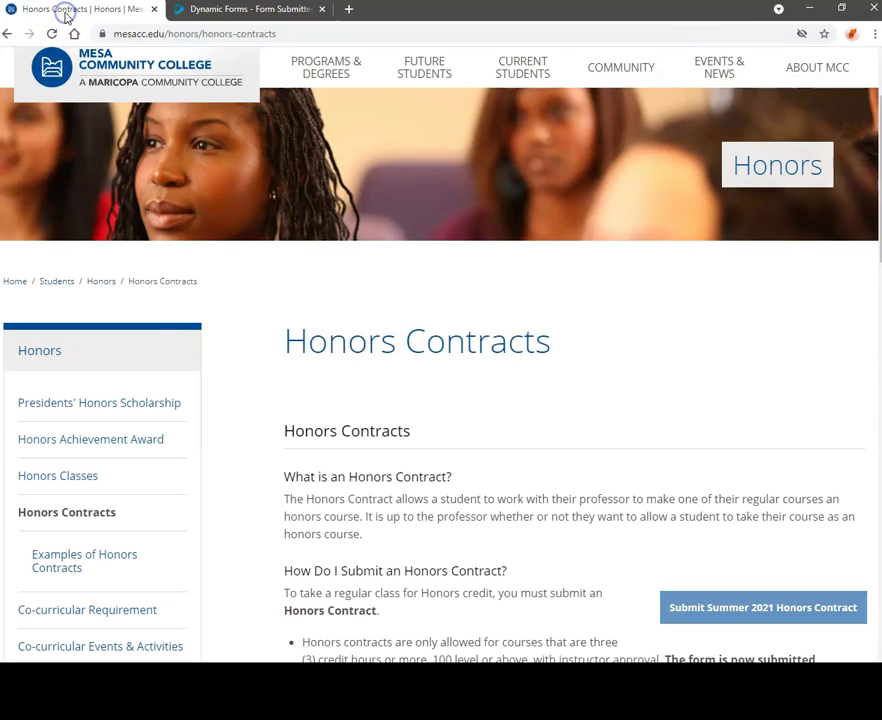
{"action": "scroll", "coordinate": [241, 350], "scroll_direction": "down", "scroll_amount": 1}
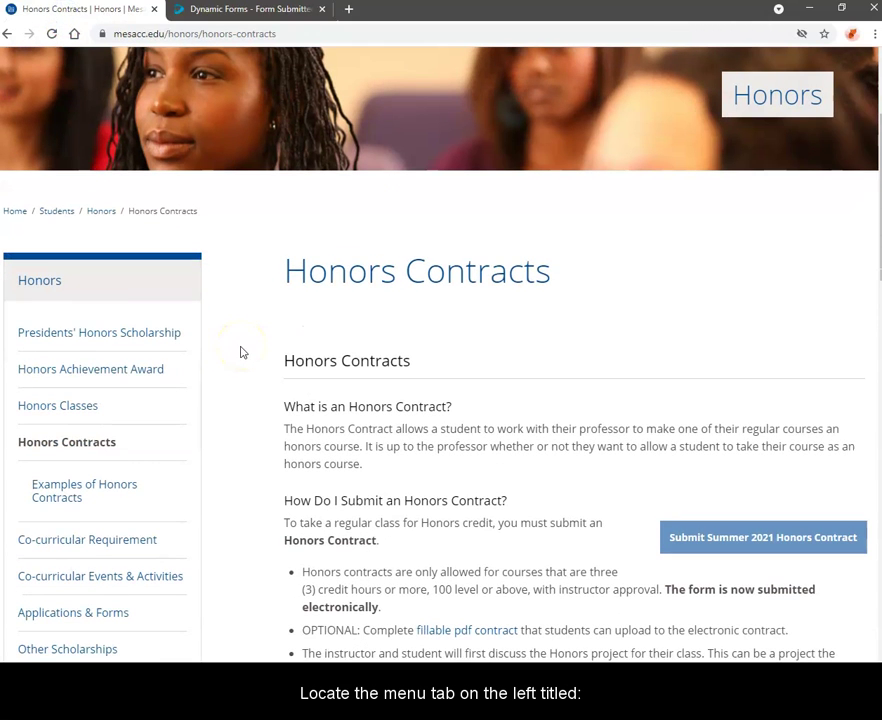
{"action": "scroll", "coordinate": [241, 351], "scroll_direction": "down", "scroll_amount": 1}
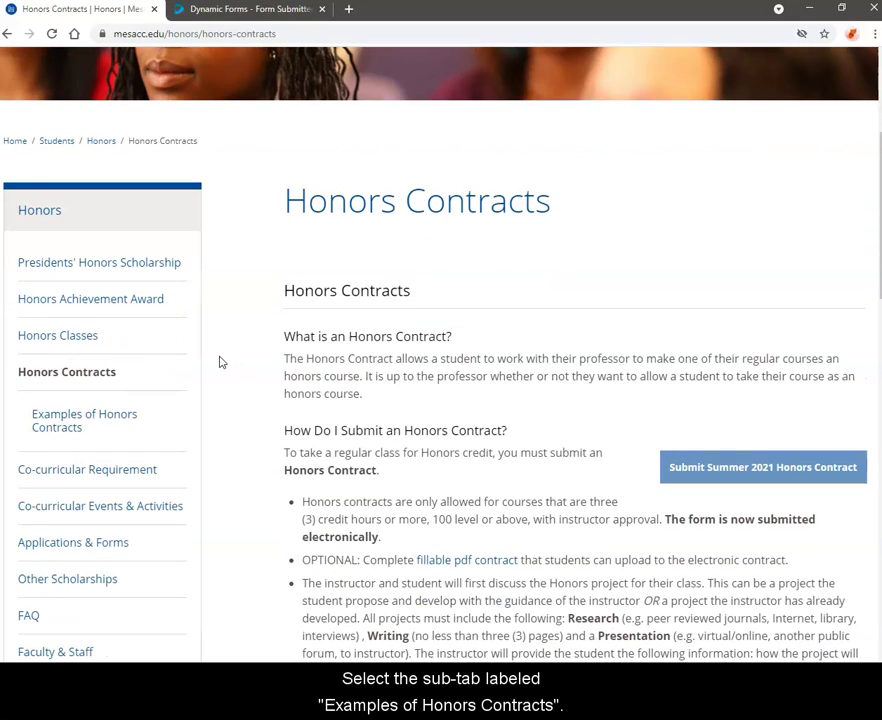
{"action": "left_click", "coordinate": [102, 421]}
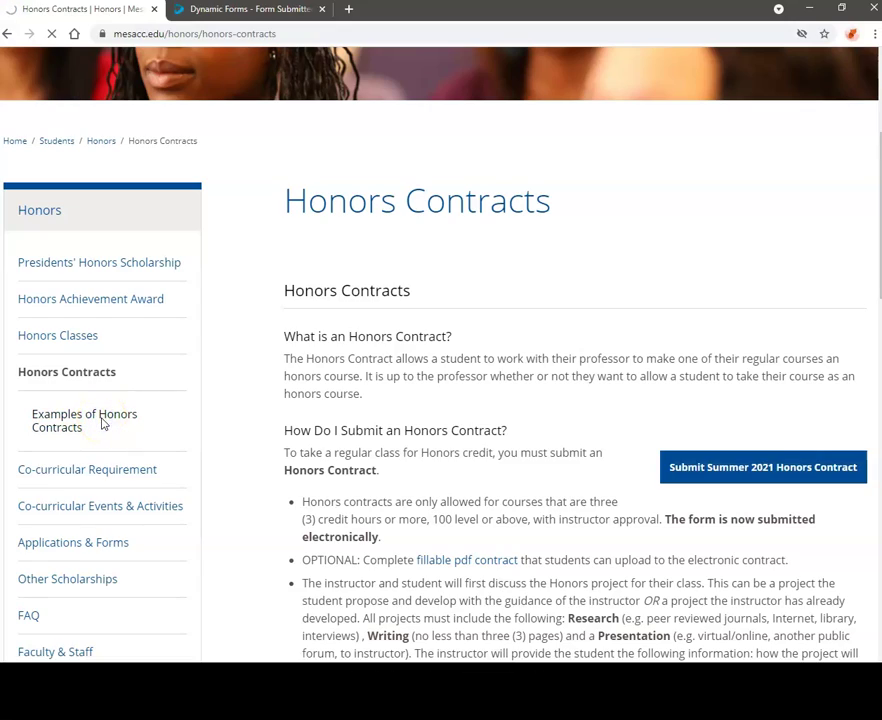